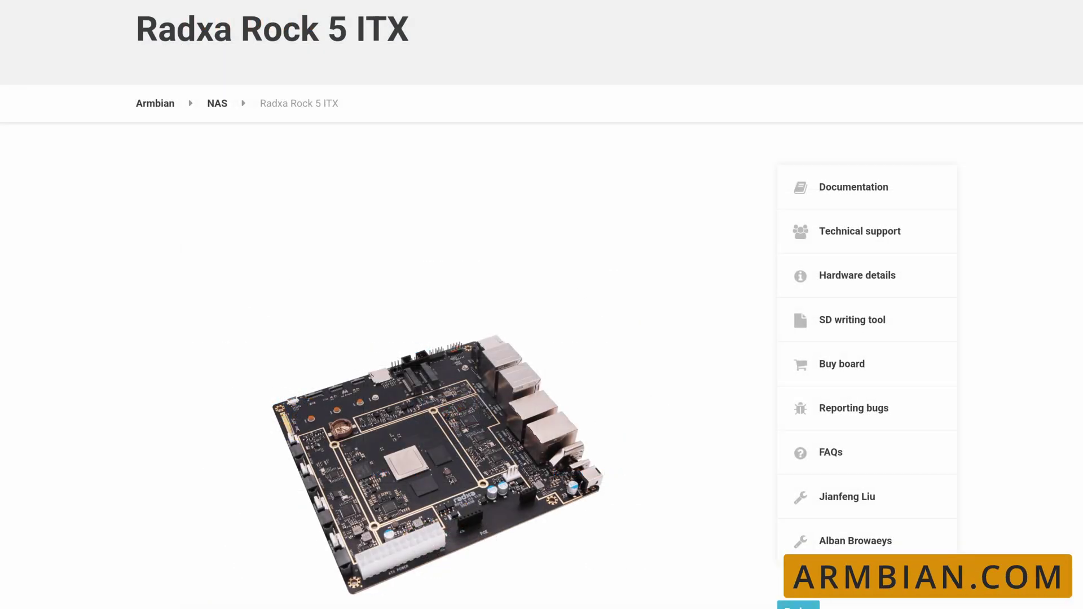
Accept setting the Armbian language from the detected location to finish first-boot setup
scroll(542, 305, down, 10)
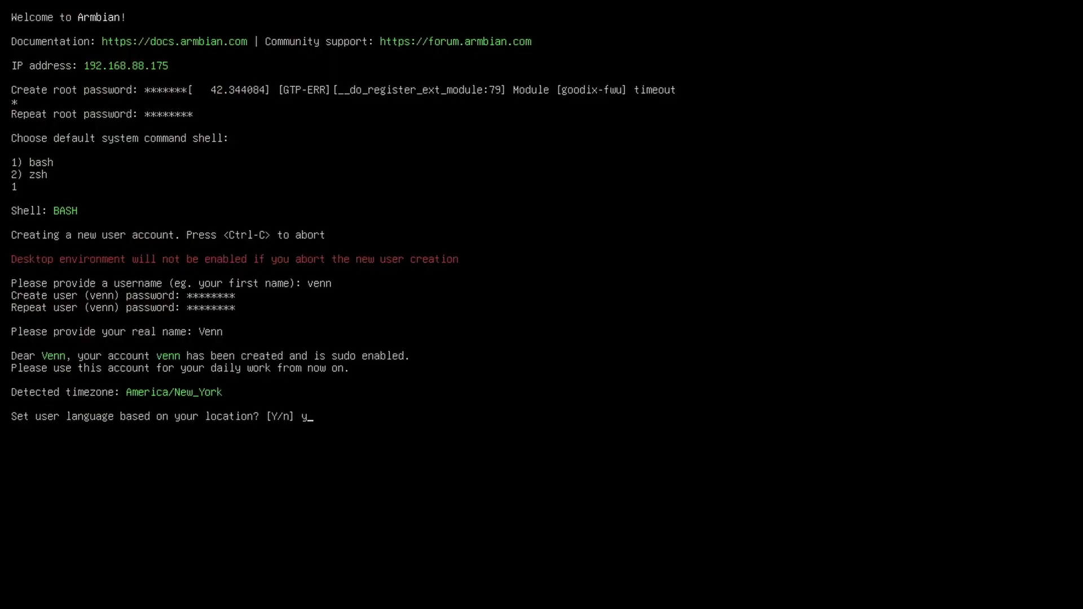
key(Return)
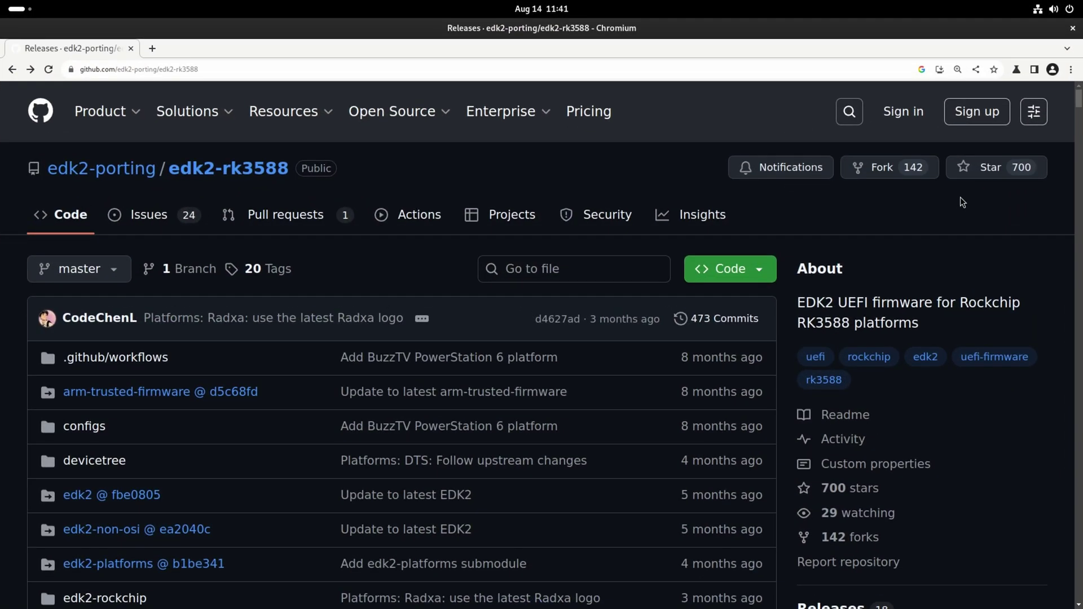
Scroll the edk2-rk3588 repository page and open the v1.1 release under Releases
scroll(960, 197, down, 2)
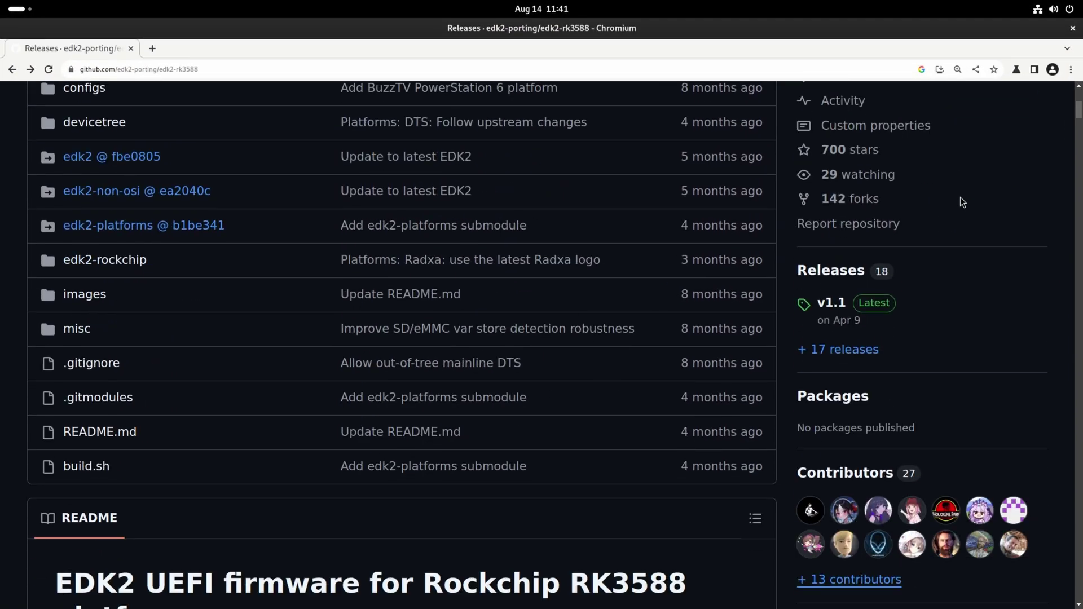
click(844, 304)
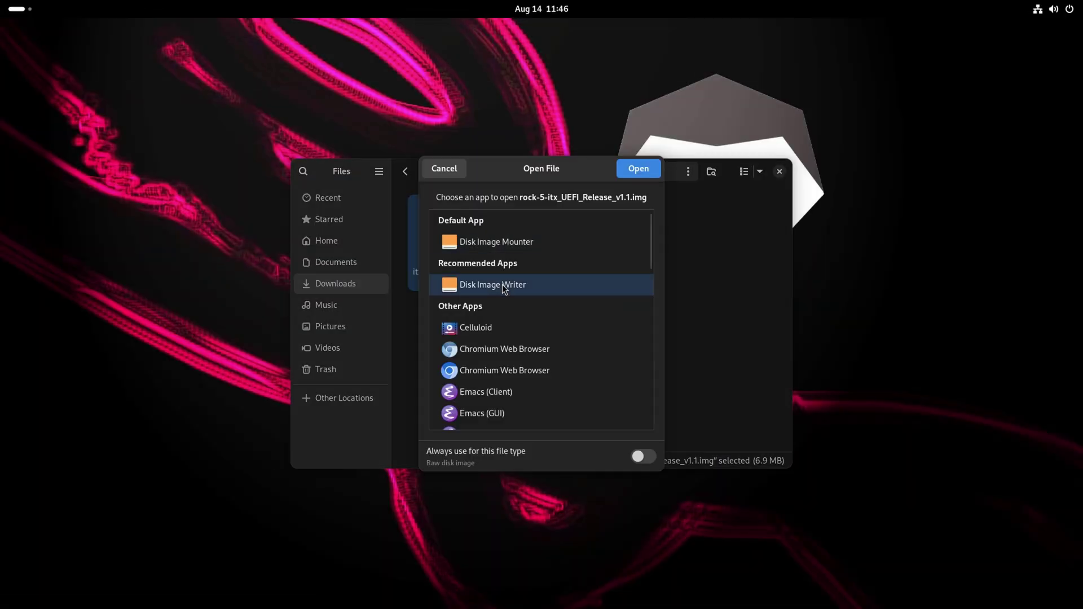
Restore rock-5-itx_UEFI_Release_v1.1.img onto the 17 MB Block Device /dev/mtdblock0 with Disk Image Writer
click(621, 172)
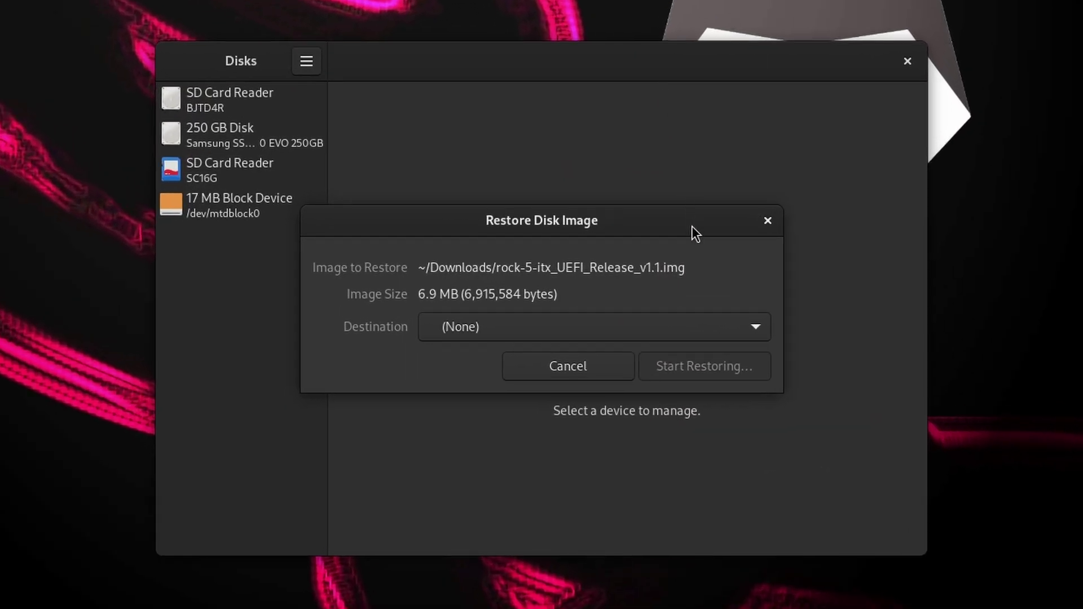
click(757, 330)
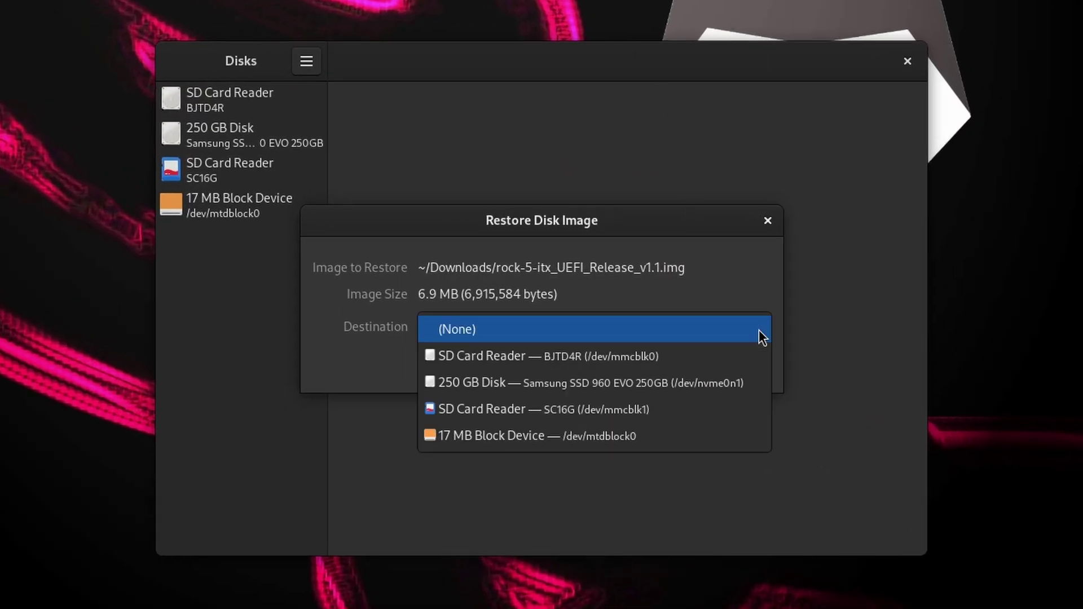
click(750, 440)
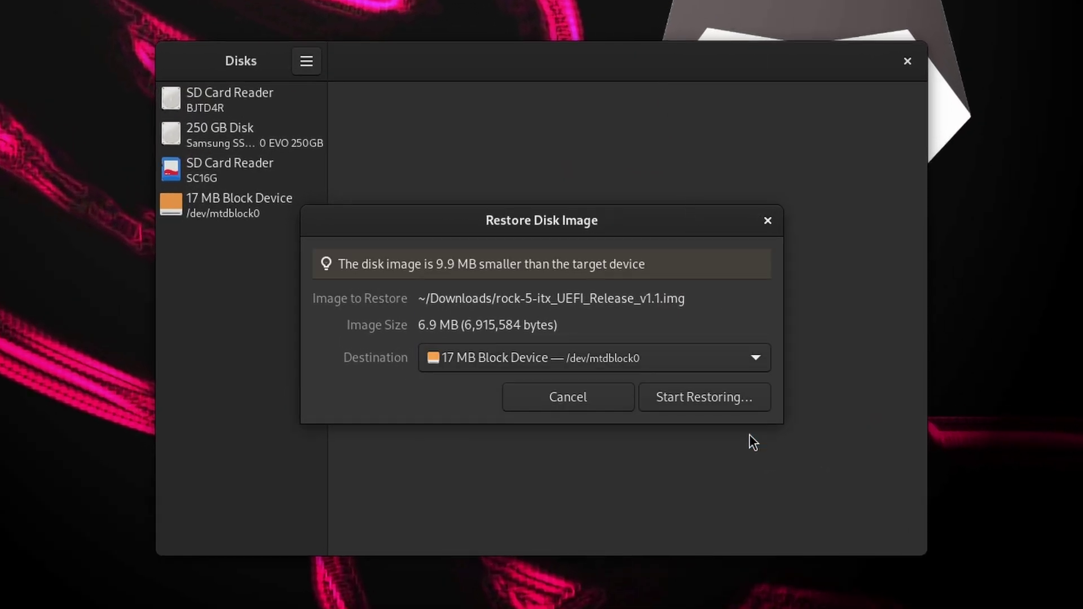
click(739, 402)
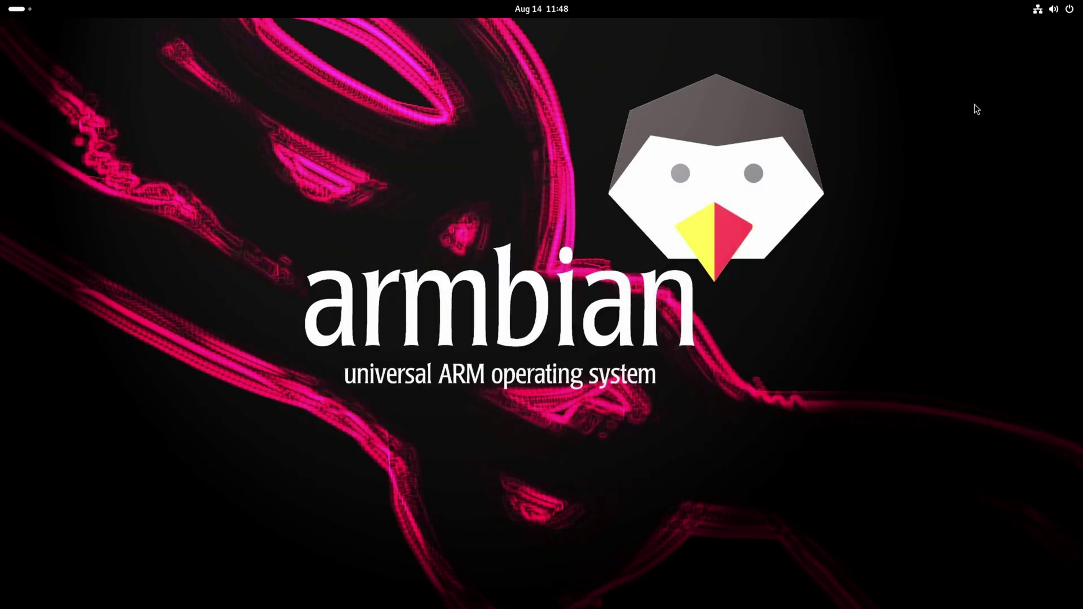
Restart into EDK2 setup and open Device Manager > Rockchip Platform Configuration > ACPI / Device Tree
click(1068, 12)
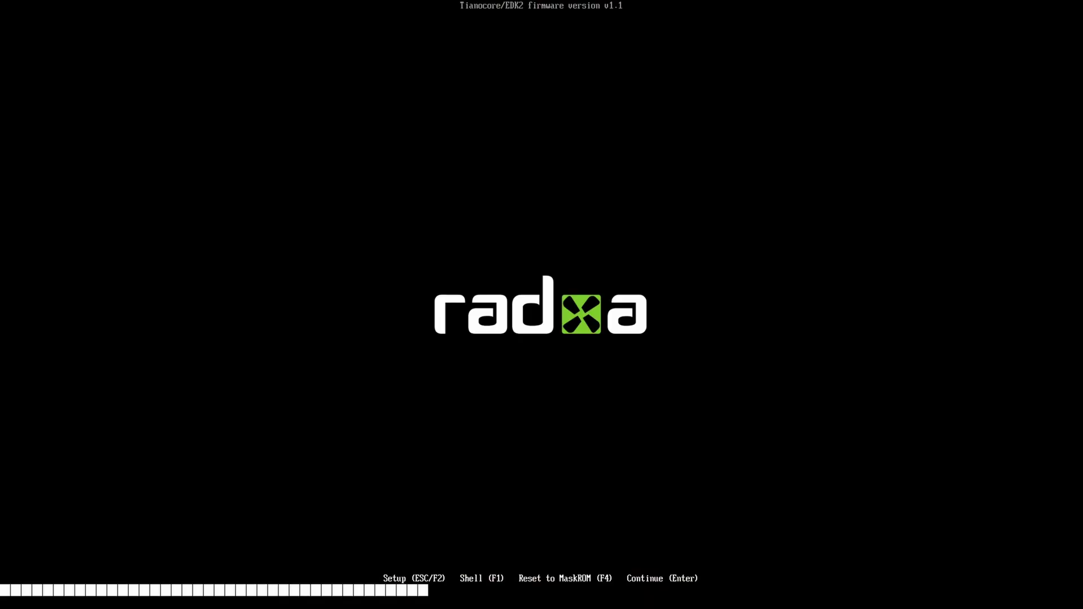
key(Escape)
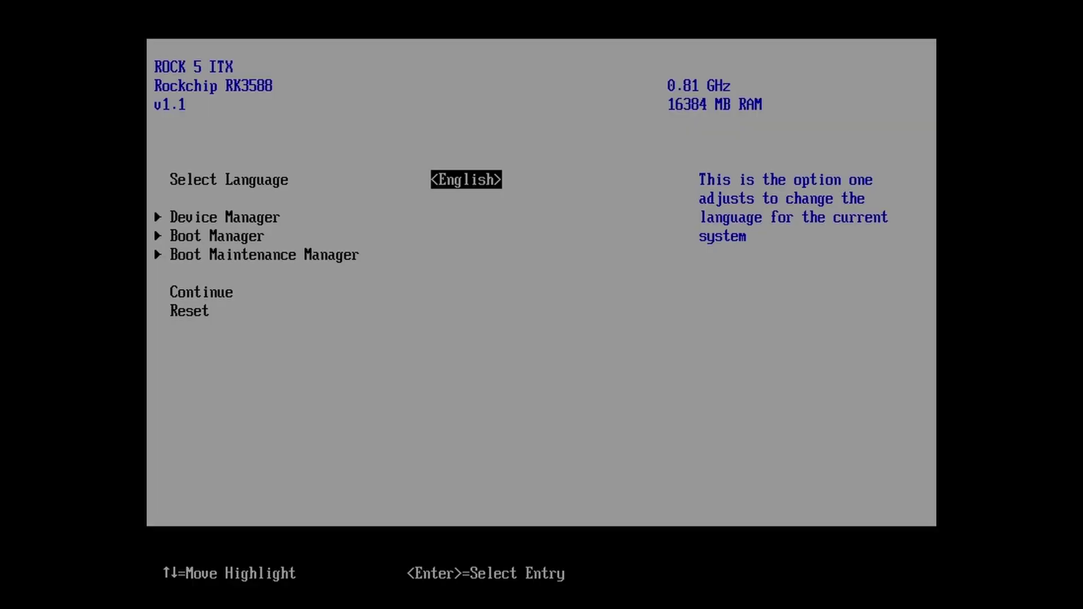
key(Down)
key(Return)
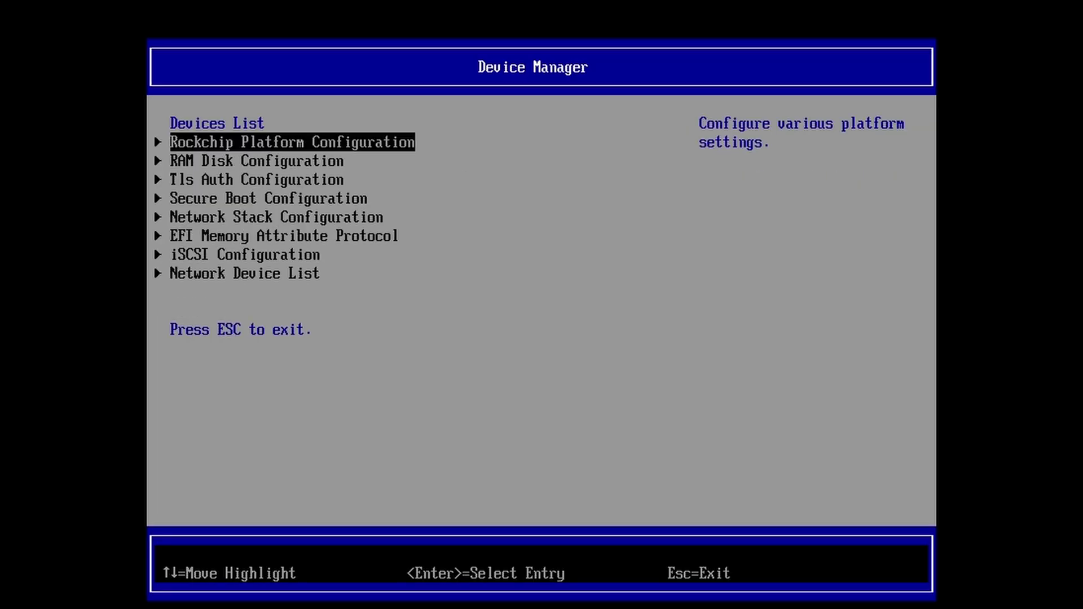
key(Return)
key(Down)
key(Down)
key(Down)
key(Down)
key(Down)
key(Return)
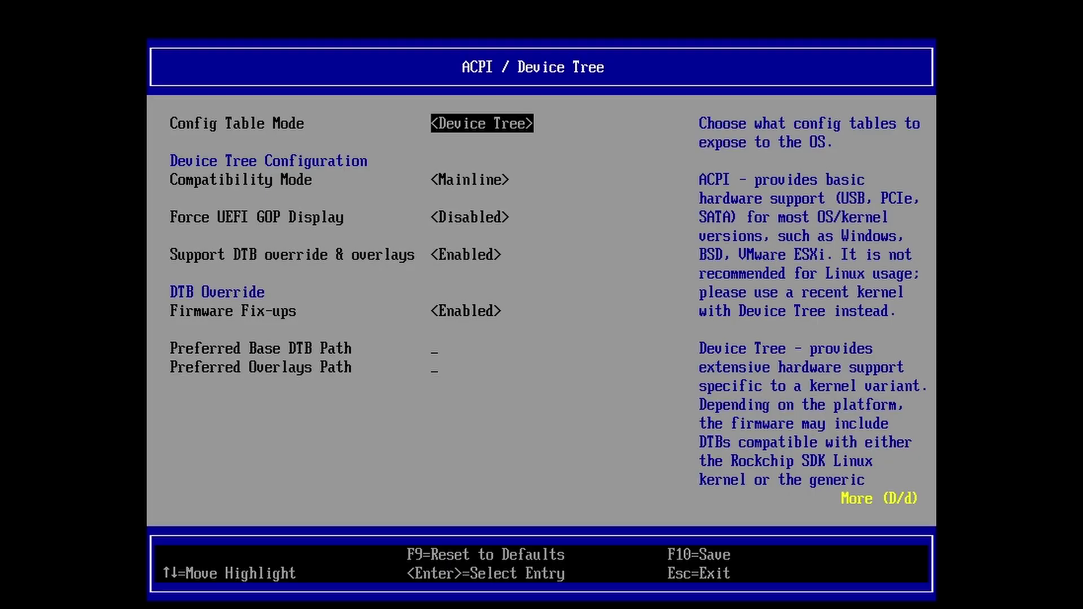
Review Compatibility Mode, Force UEFI GOP Display and DTB override, then open the Boot Manager list
key(Down)
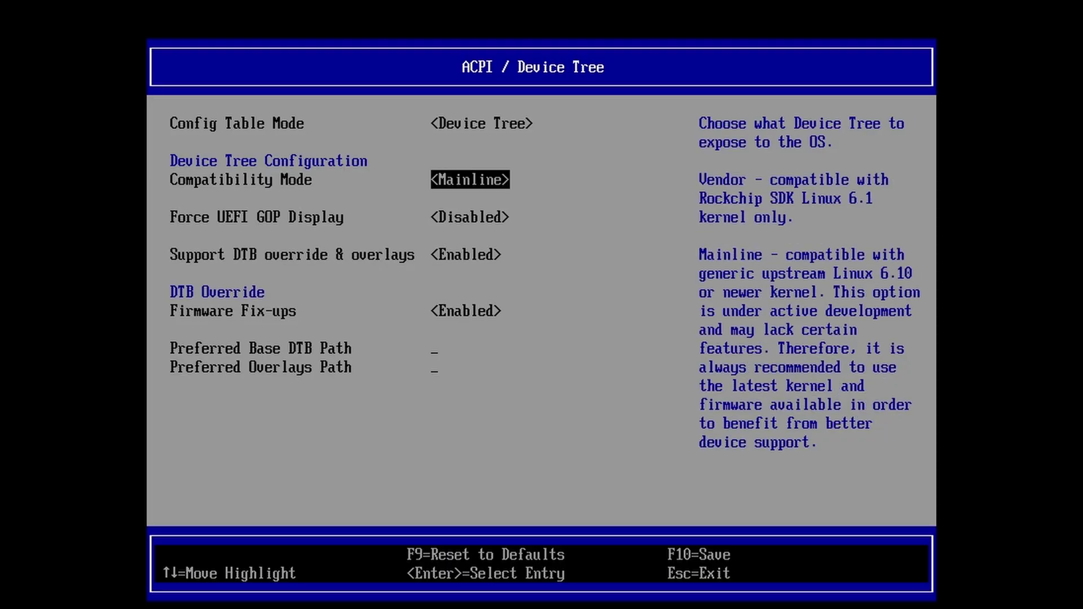
key(Down)
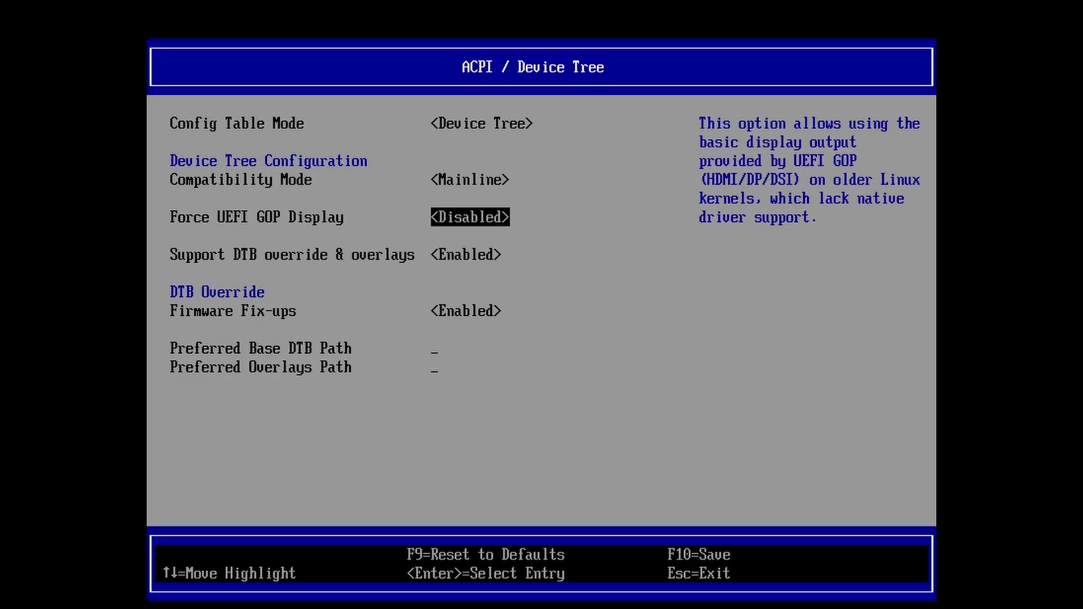
key(Down)
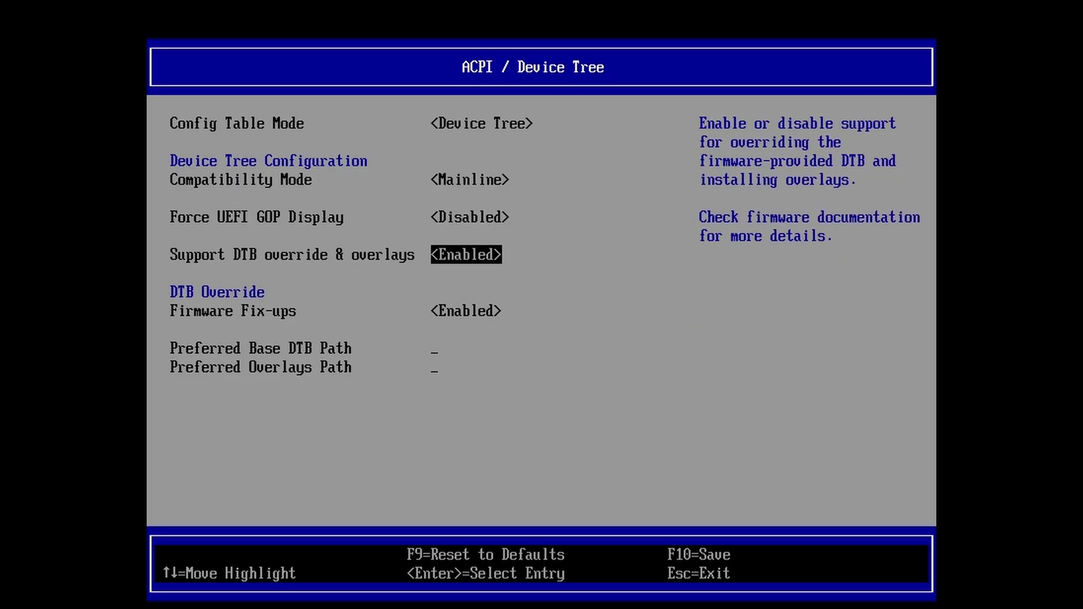
key(Escape)
key(Escape)
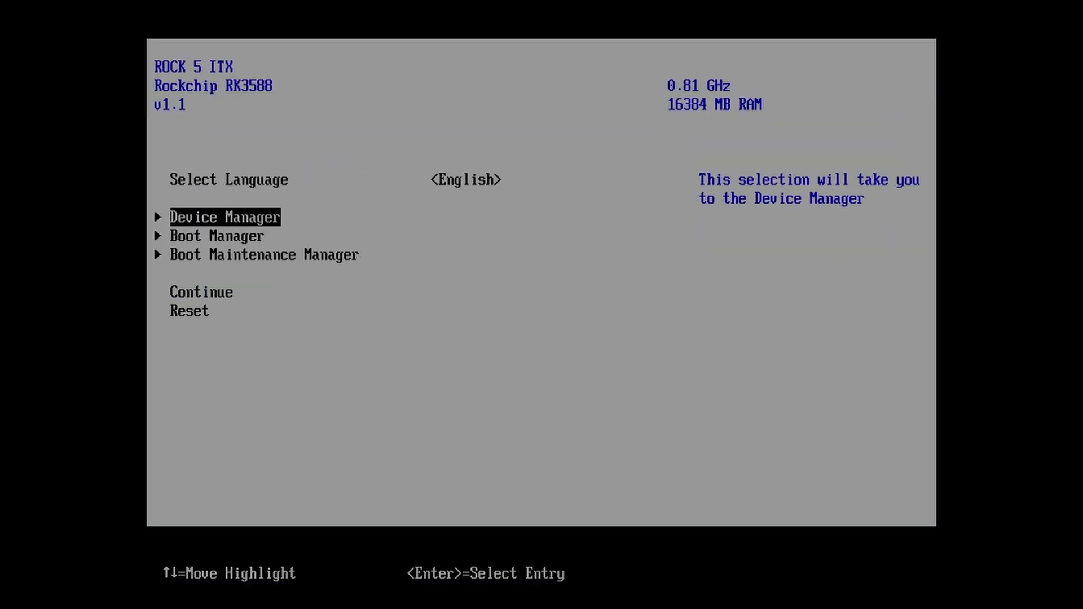
key(Down)
key(Return)
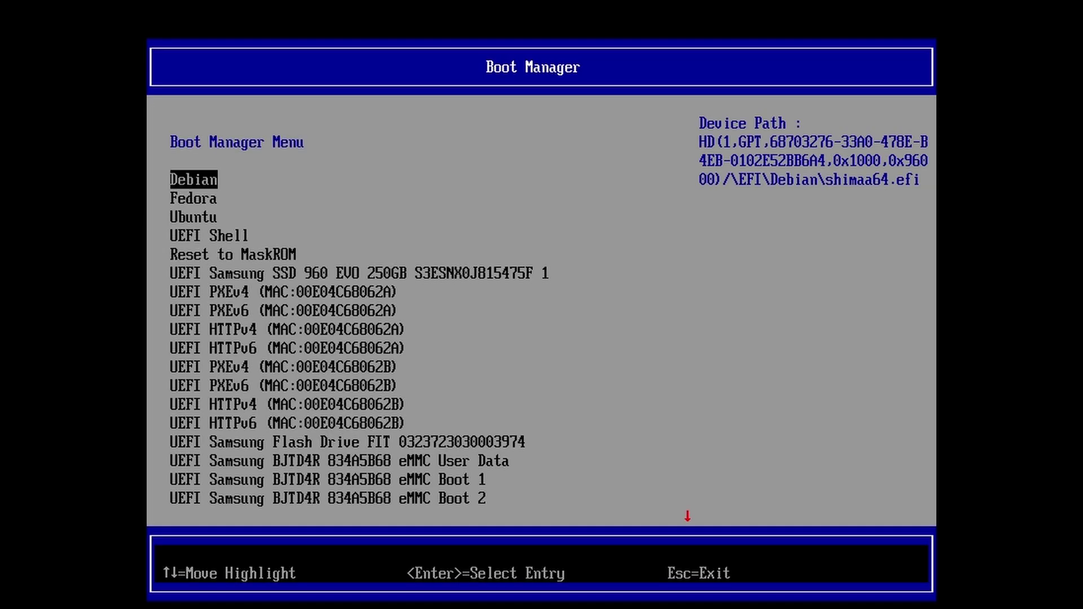
key(Up)
key(Up)
key(Up)
key(Up)
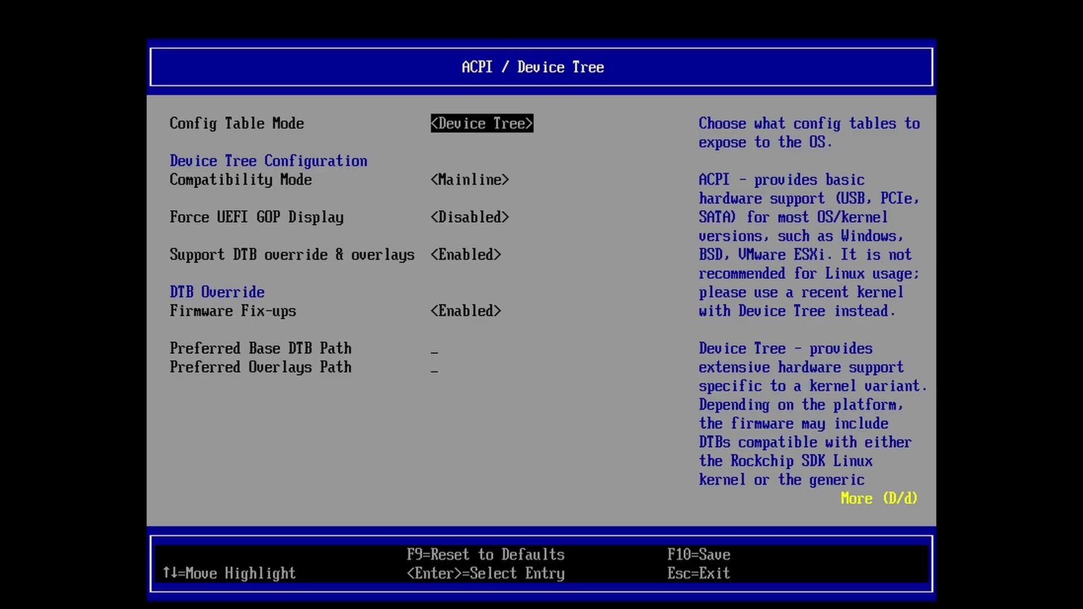
Boot the UEFI Samsung Flash Drive FIT entry to start the Fedora live USB
key(Down)
key(Down)
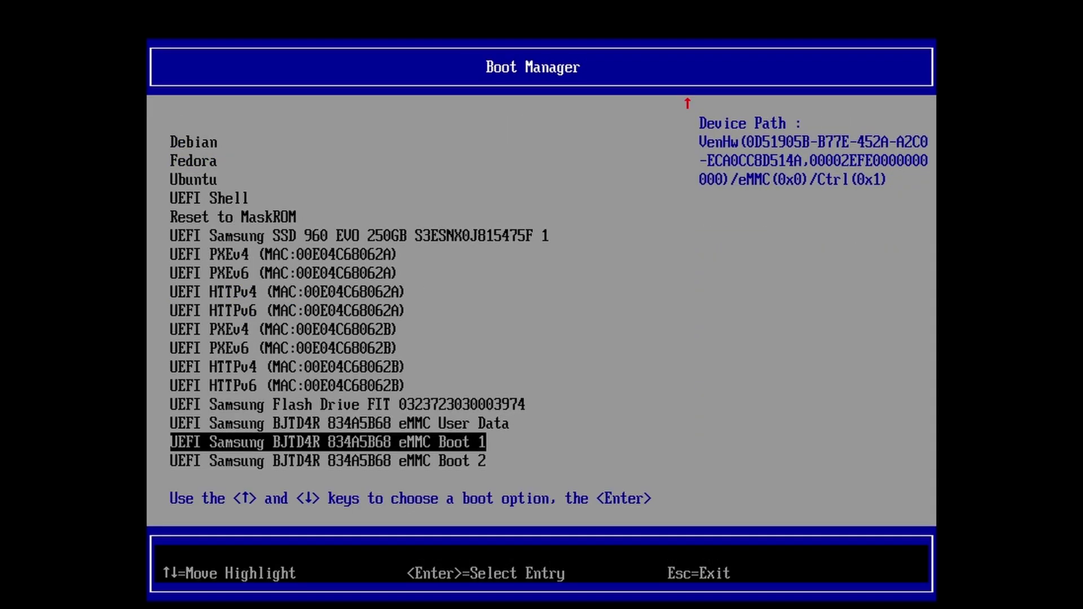
key(Up)
key(Up)
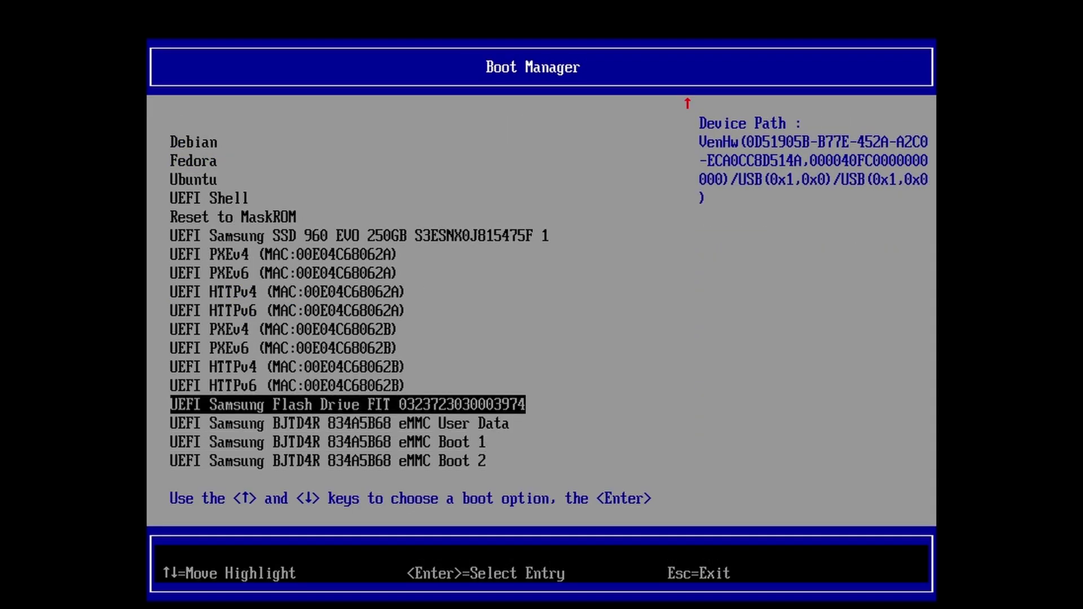
key(Return)
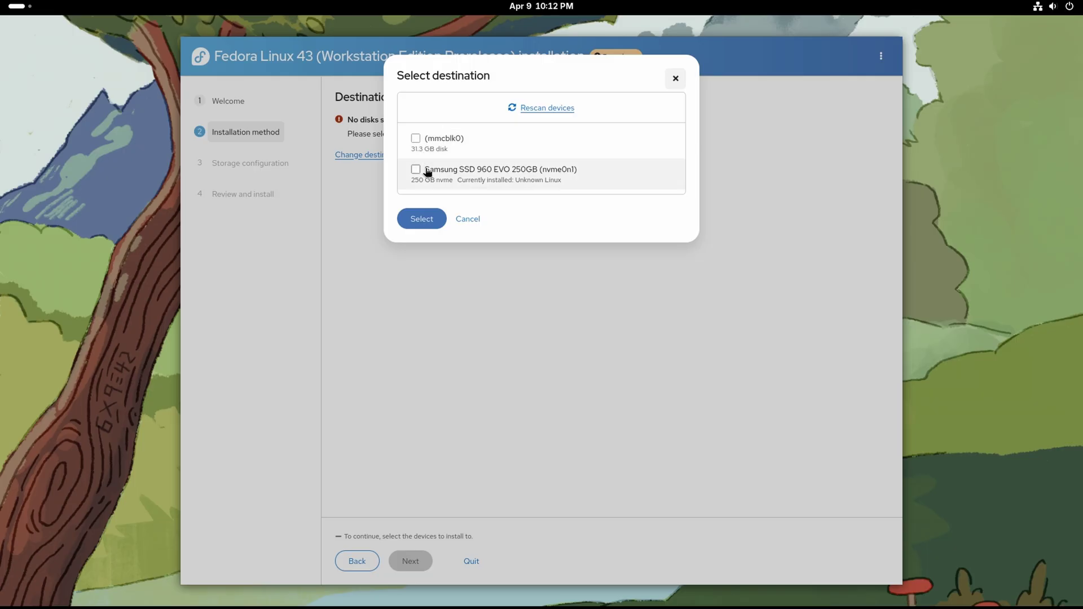
Install Fedora Linux 43 onto the Samsung SSD 960 EVO 250GB (nvme0n1), then exit and restart
click(415, 170)
click(422, 218)
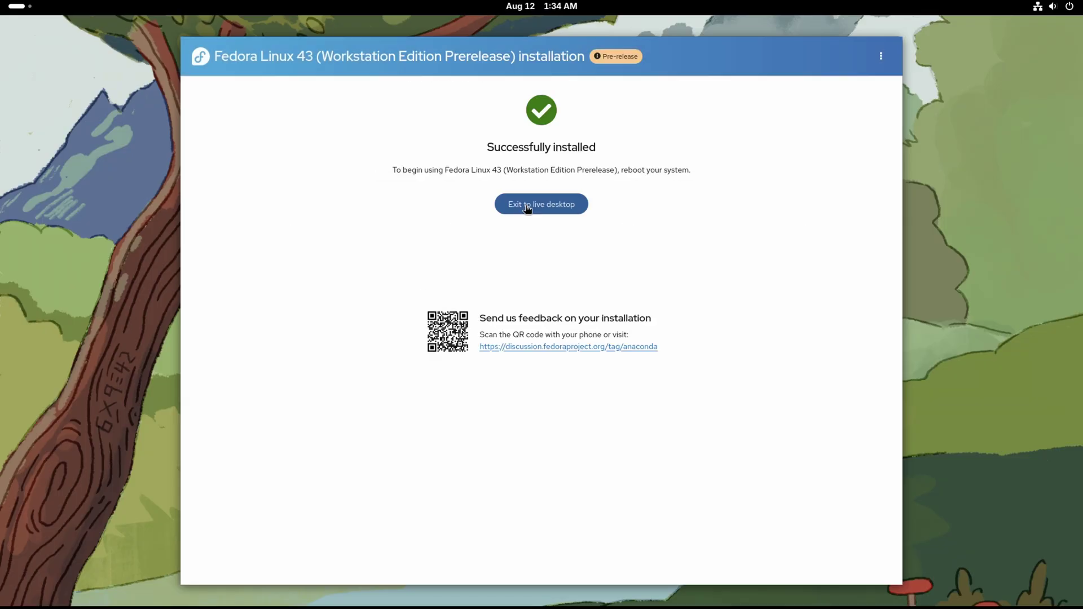
click(527, 206)
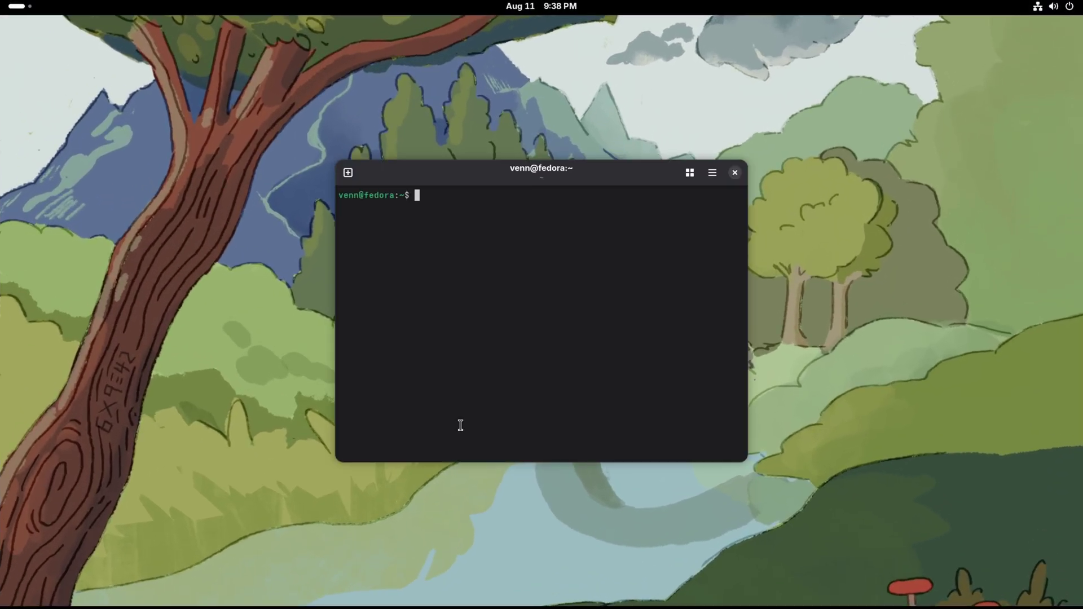
Check the kernel version with 'uname -a' and approve the system update
text(uname -a)
key(Return)
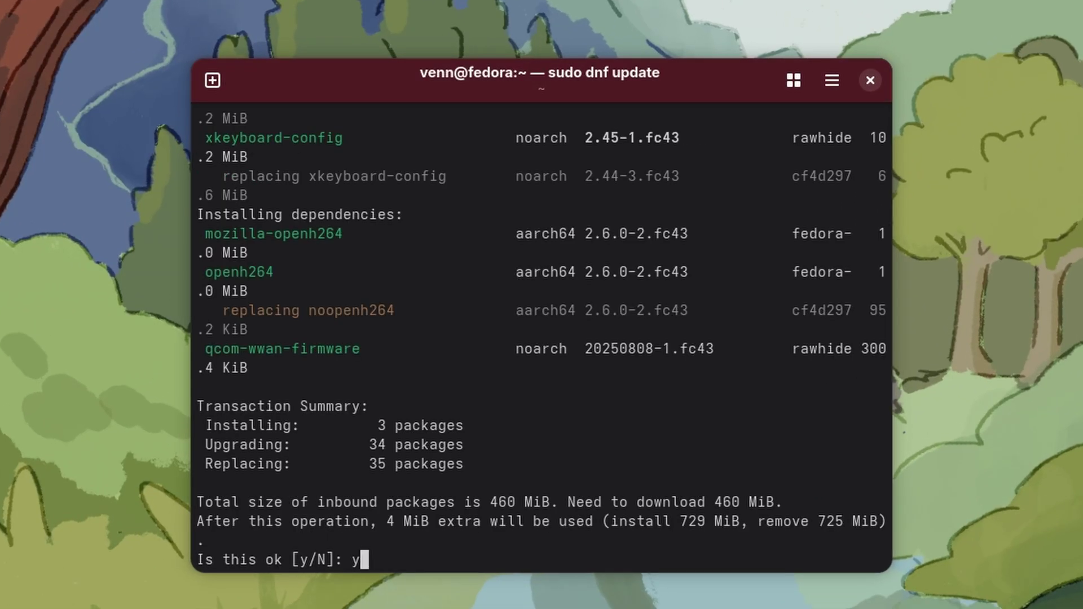
key(Return)
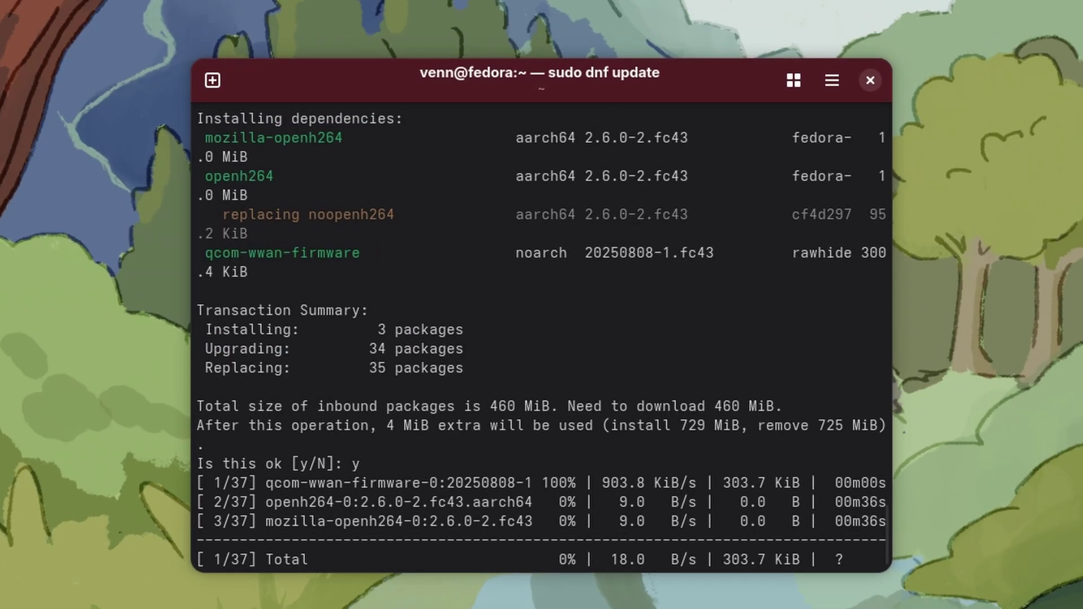
Reboot Fedora with 'sudo reboot now', then search 'sys' in Activities
text(sudo reboot n)
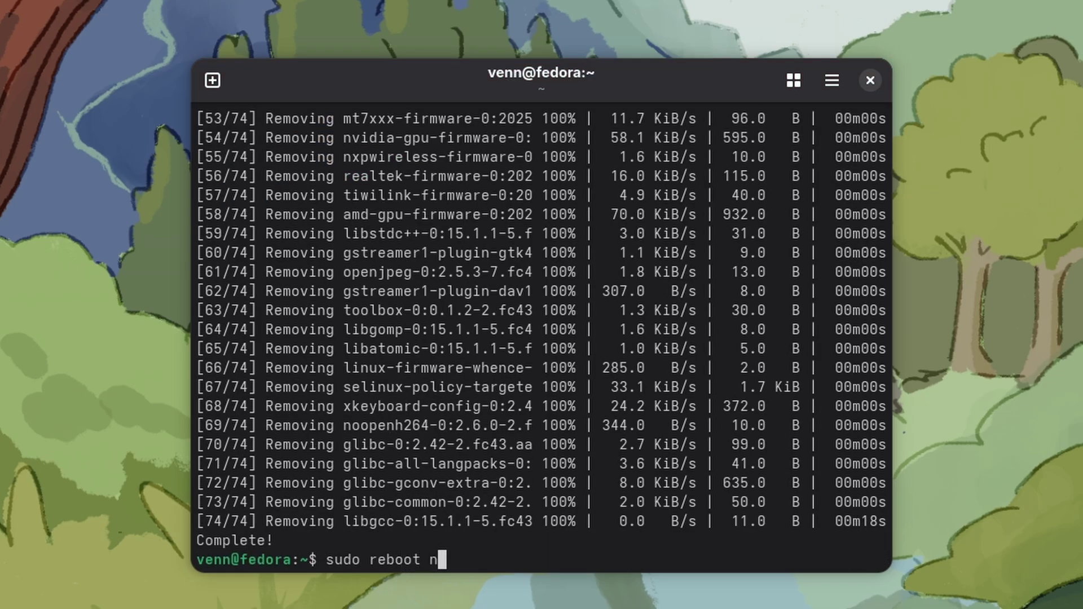
text(ow)
key(Return)
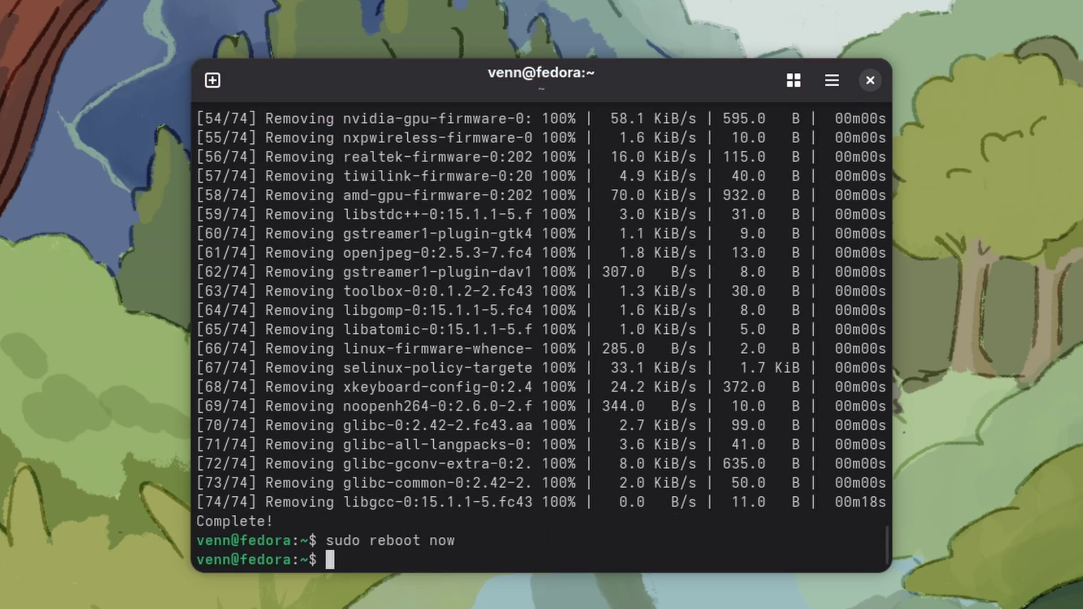
text(sys)
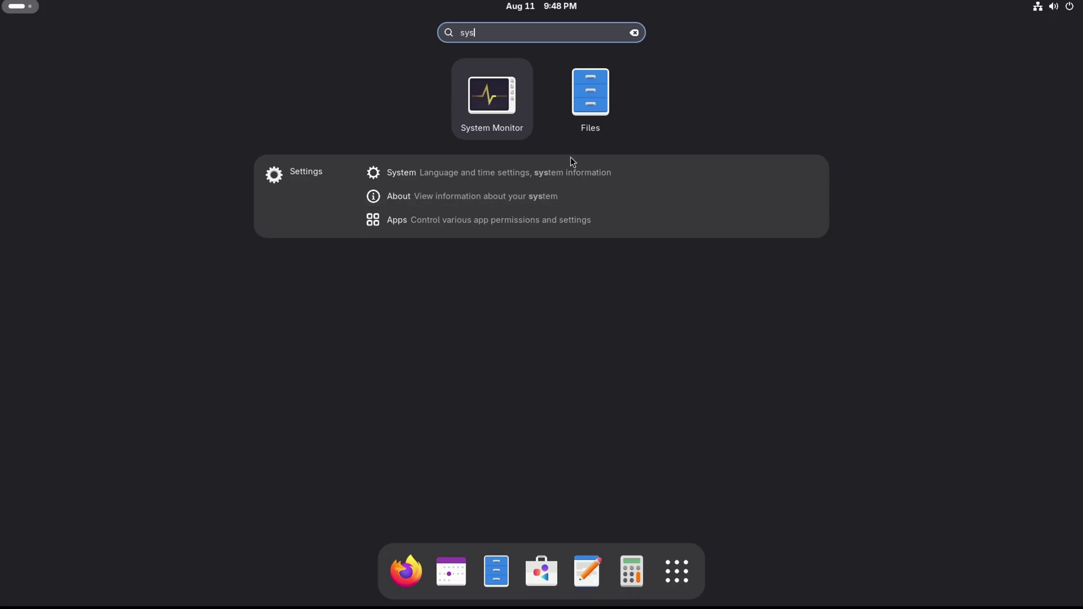
Open System settings and view the Network, Displays resolution list, Sound and Power pages
click(570, 174)
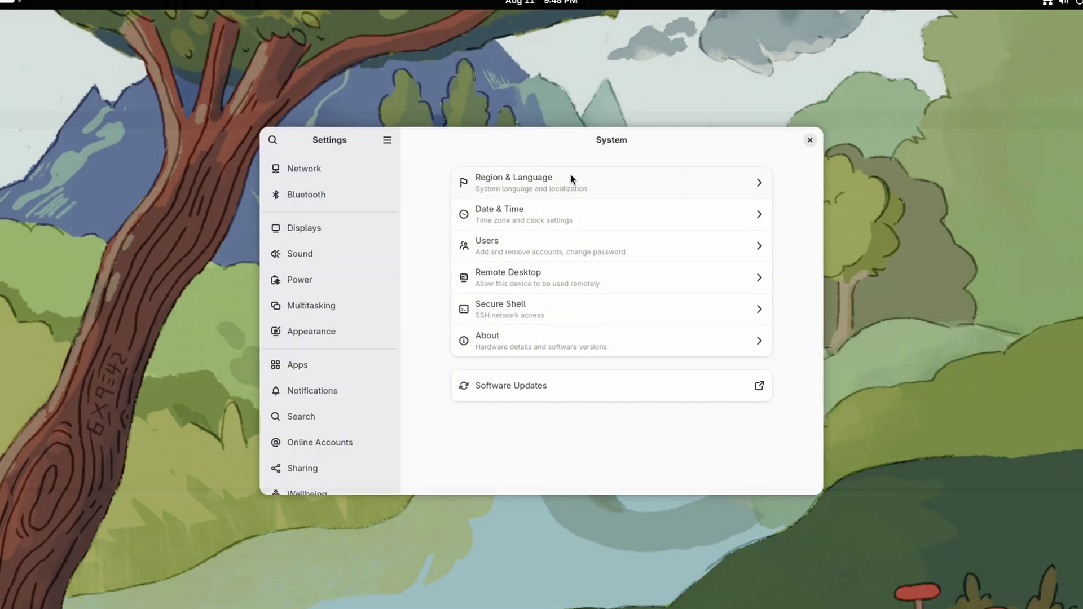
click(102, 60)
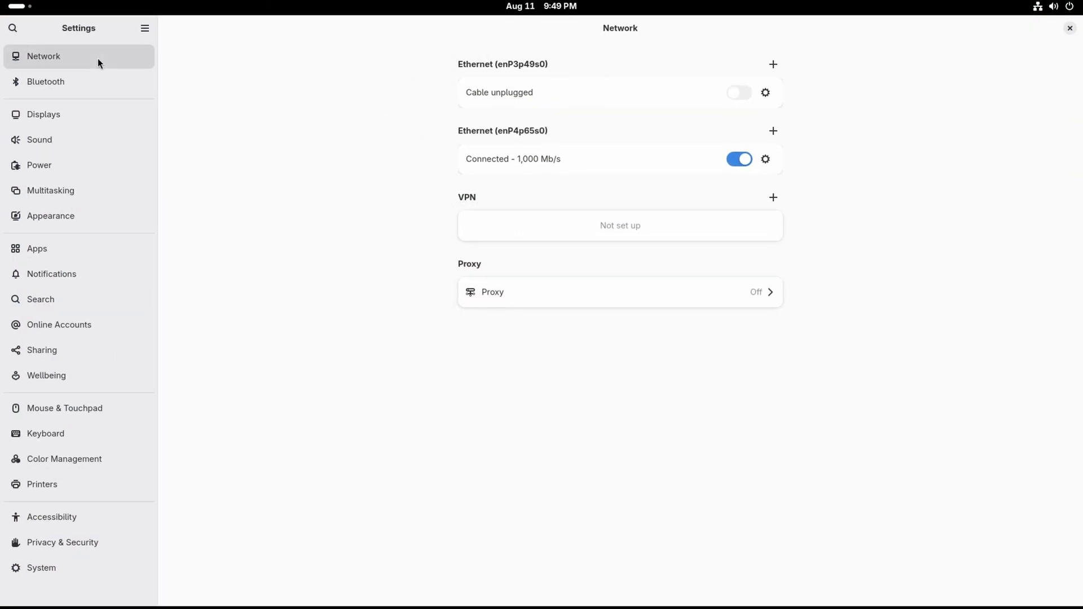
click(43, 115)
click(771, 102)
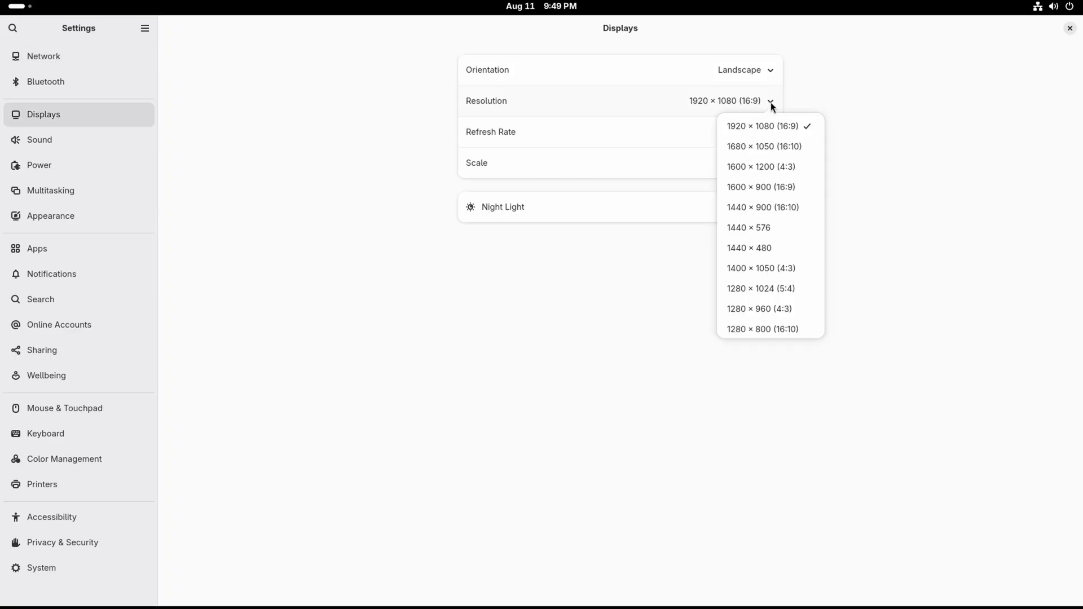
click(117, 141)
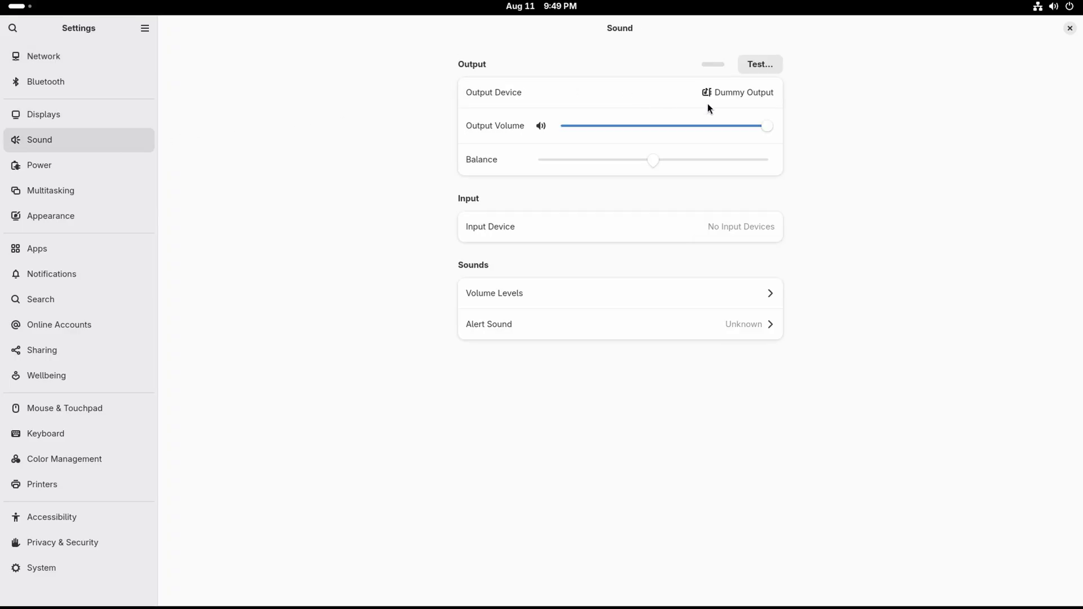
click(34, 165)
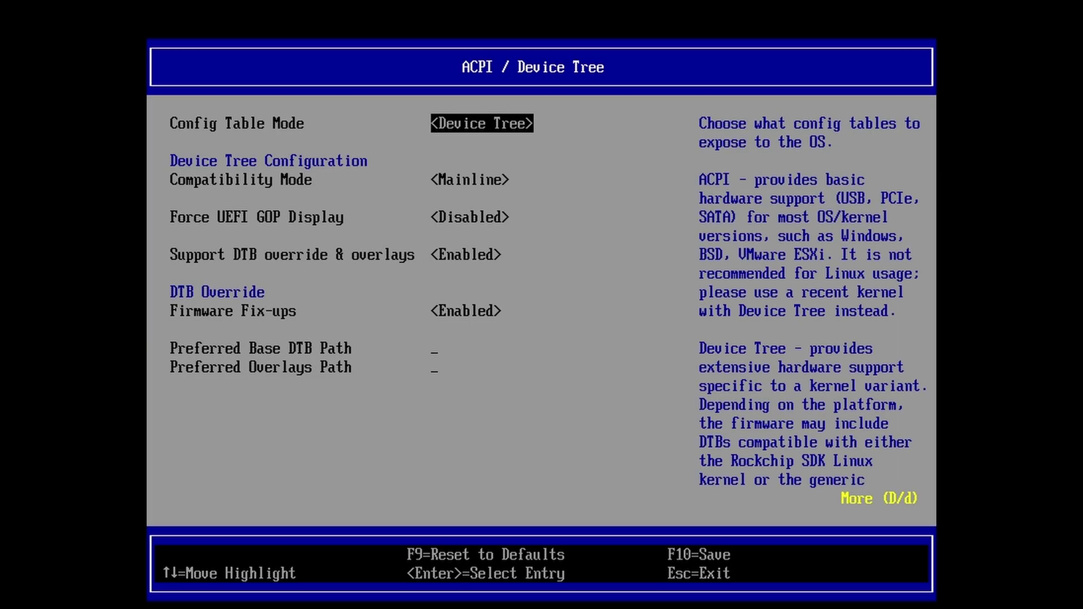
Set Config Table Mode to Both on the ACPI / Device Tree page and save with Y
key(Return)
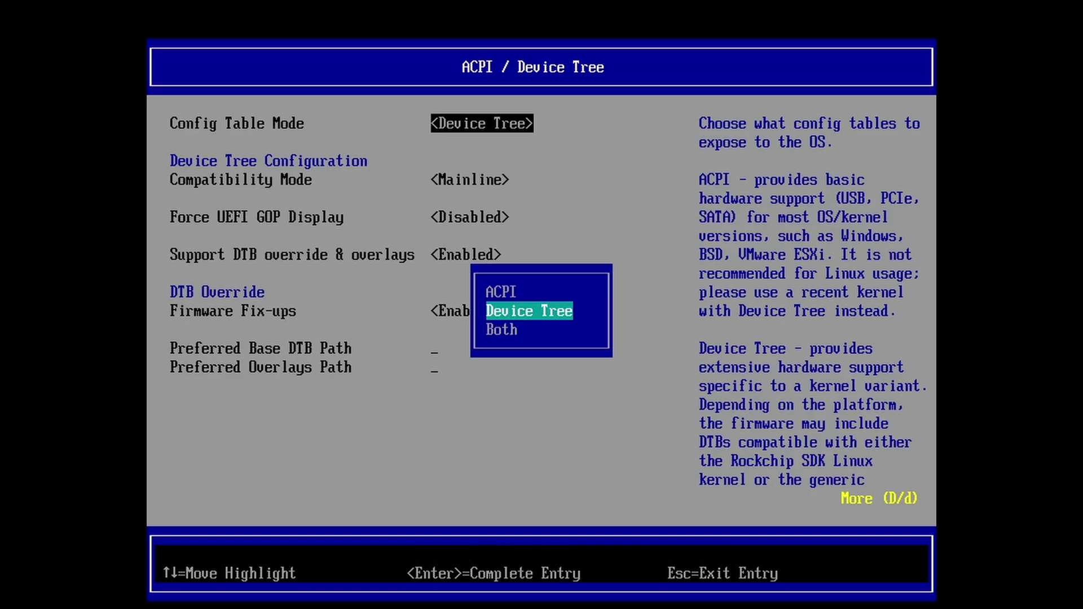
key(Down)
key(Return)
key(Escape)
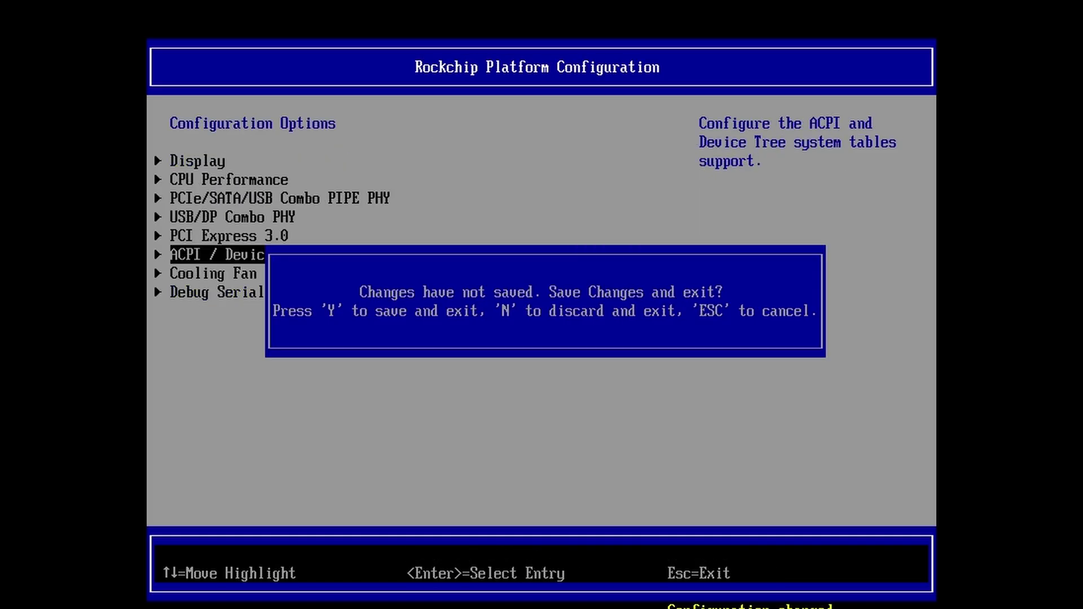
key(y)
Open the Boot Manager and move to the last boot entry
key(Escape)
key(Up)
key(Up)
key(Up)
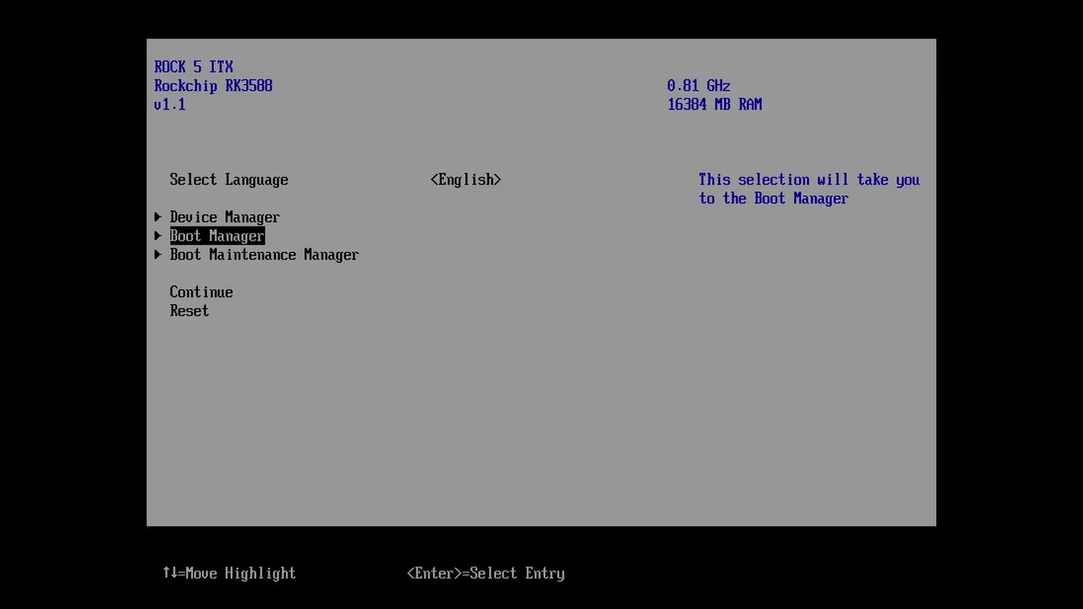
key(Return)
key(Up)
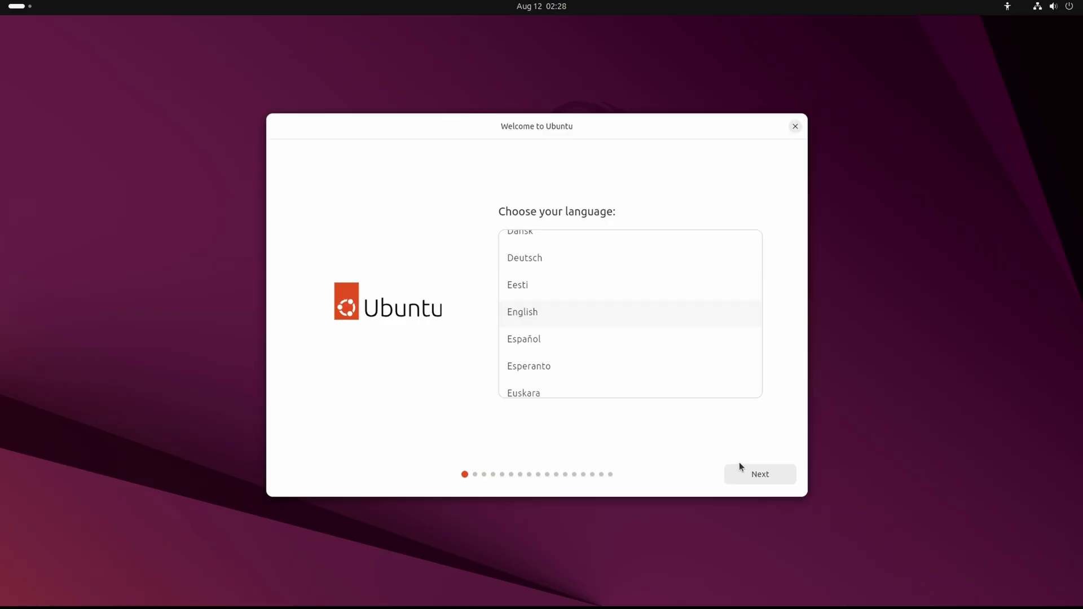
Continue past the language page, select the nvme0n1 drive, install Ubuntu 25.10 and view the log
click(764, 477)
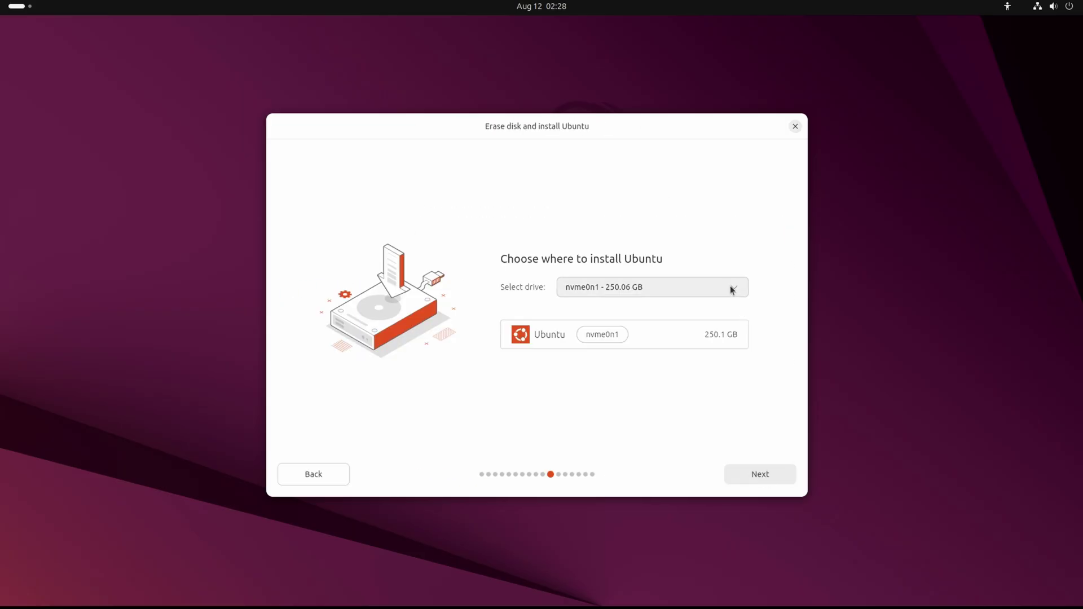
click(731, 289)
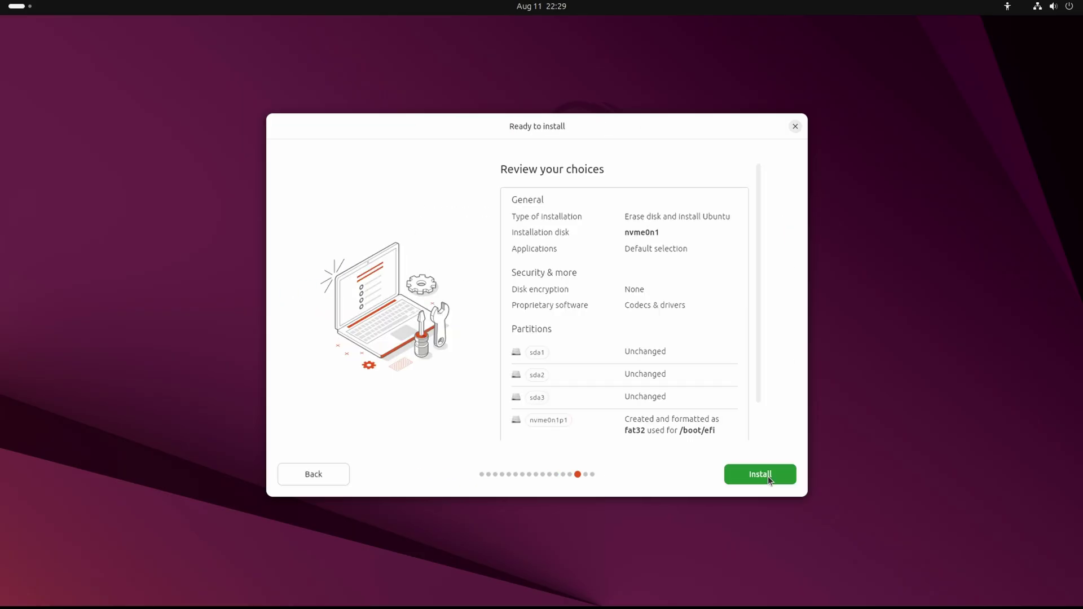
click(768, 476)
click(789, 475)
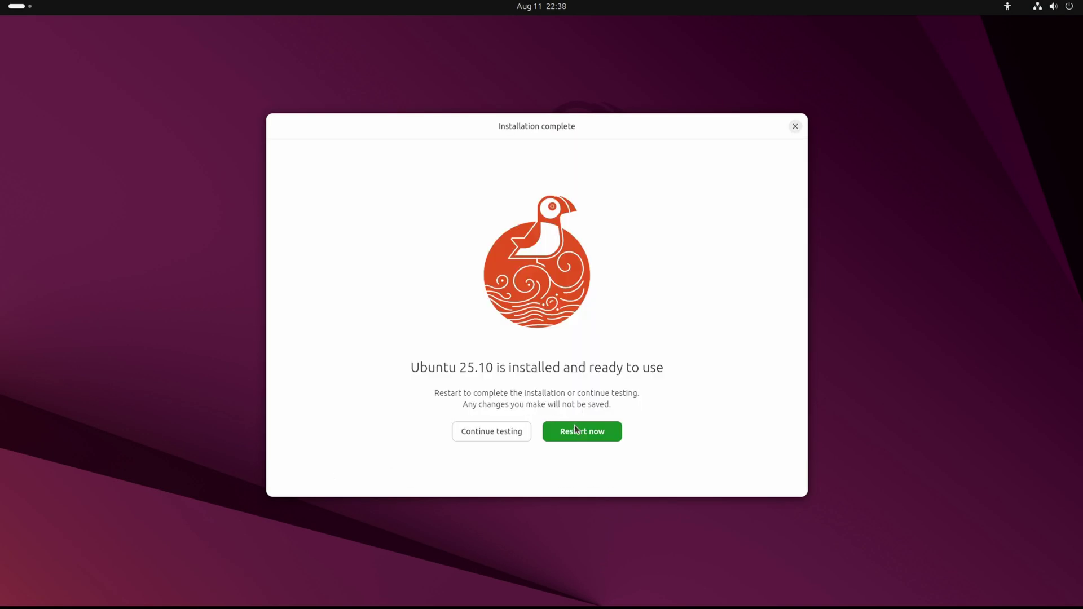
Restart into the new Ubuntu 25.10 install and complete the welcome wizard, declining system data sharing
click(575, 431)
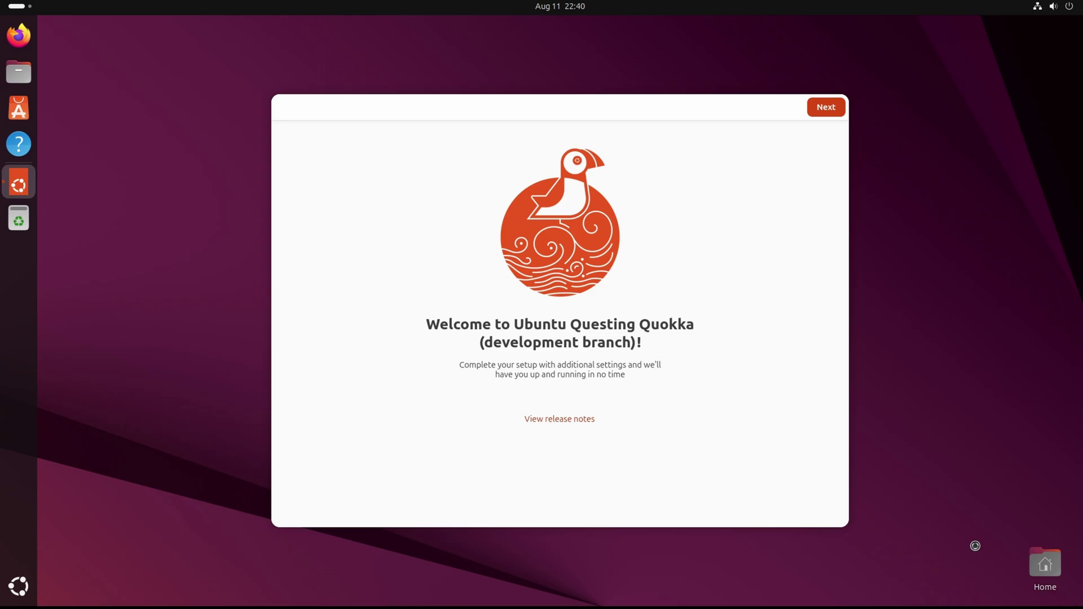
key(Return)
click(500, 423)
click(824, 108)
click(824, 108)
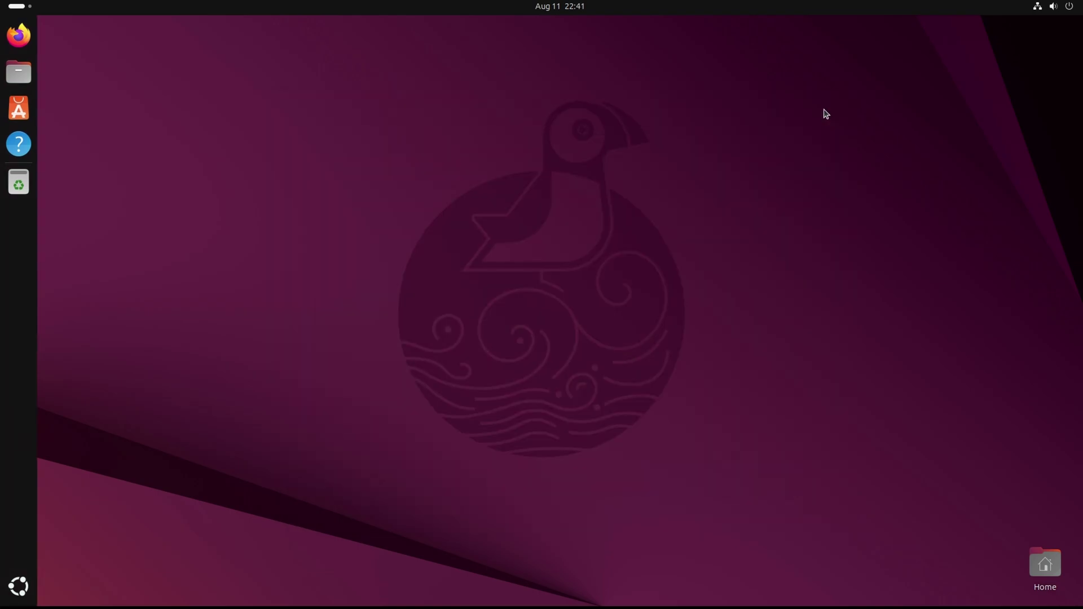
Open Settings by searching 'system', check the Displays page, then switch to Network
key(super)
key(super)
key(super)
text(system)
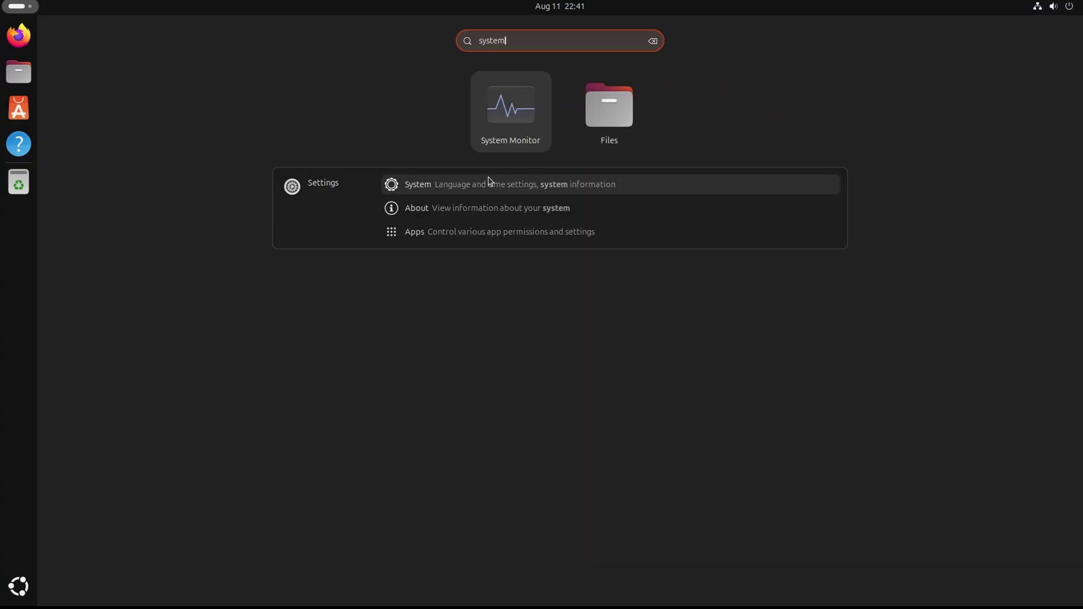
click(481, 184)
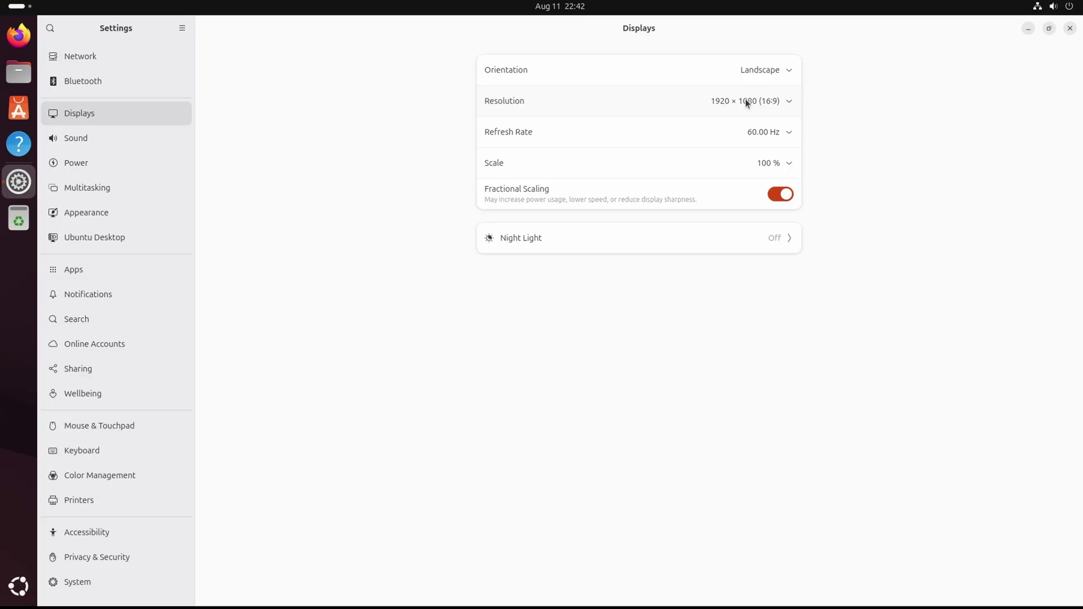
click(746, 100)
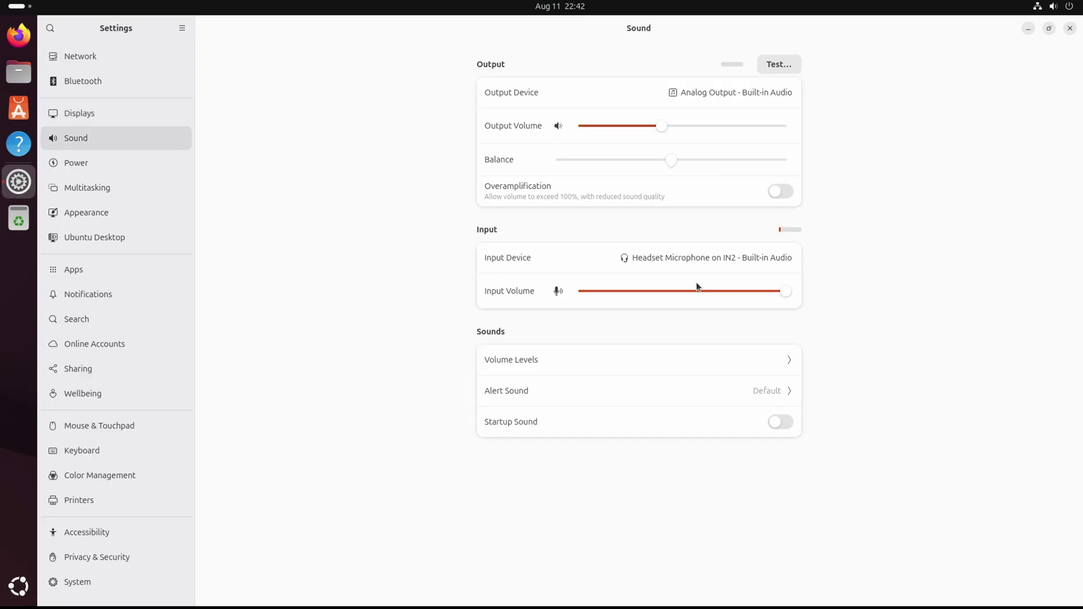
click(168, 60)
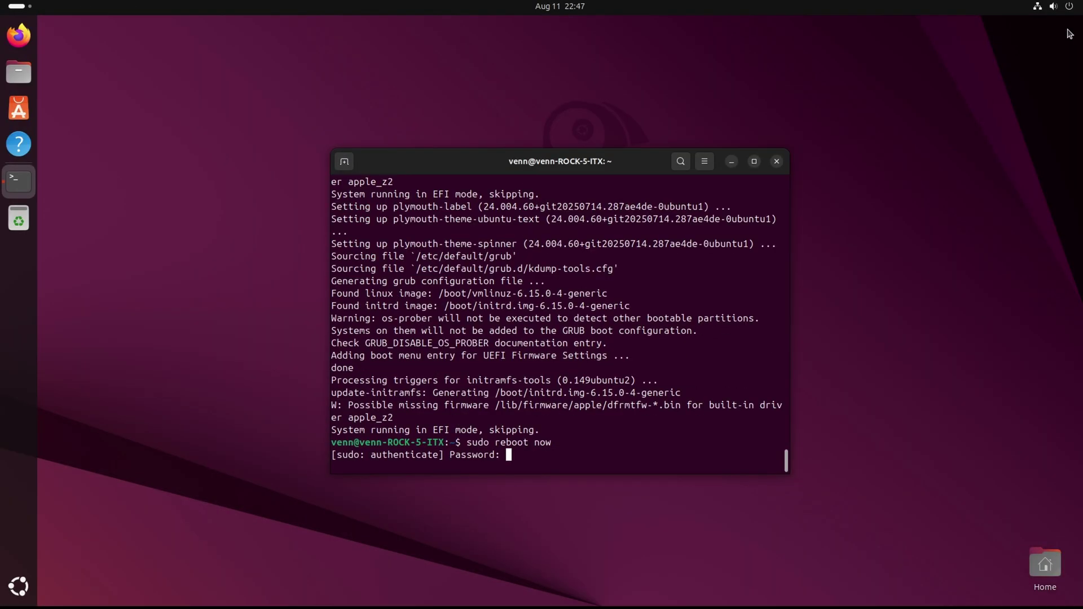
Reboot after the upgrade, run vkmark to confirm Vulkan on the Mali-G610, then open the power menu
key(Return)
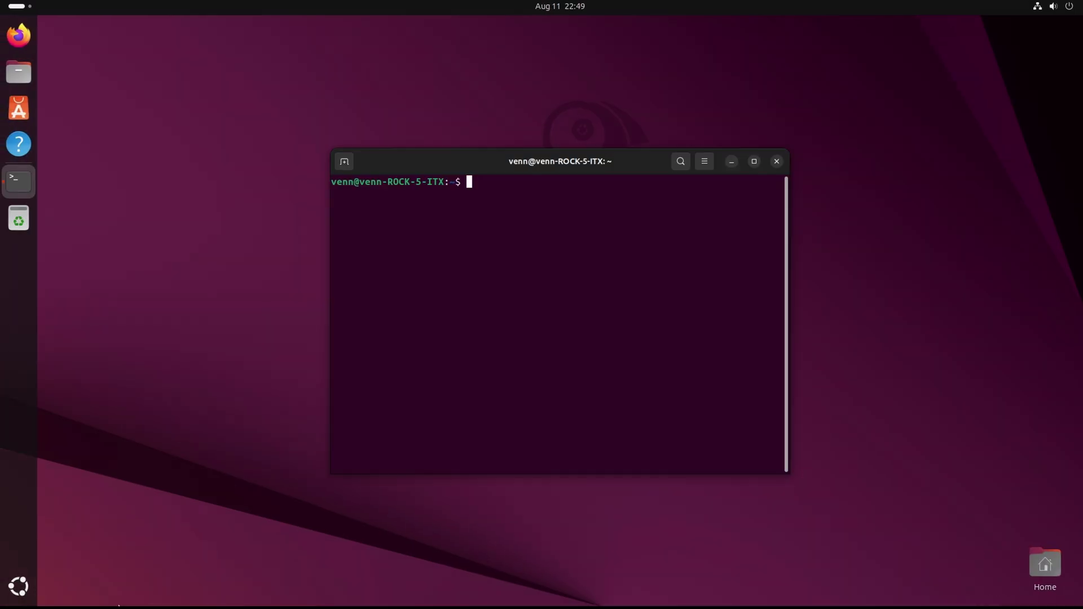
text(vkmark)
key(Return)
drag(622, 161, 401, 108)
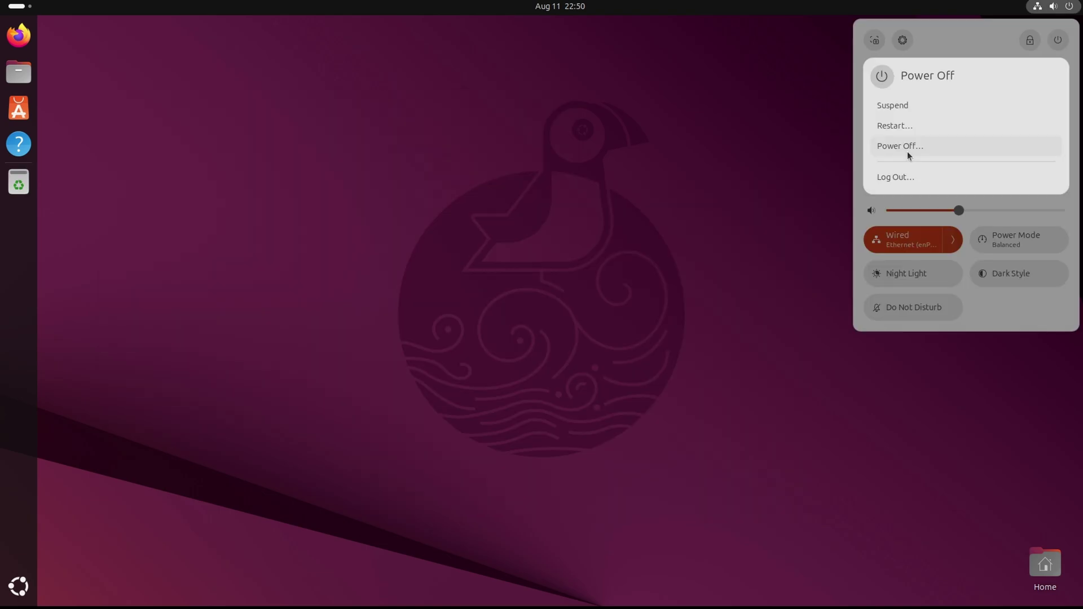
click(907, 153)
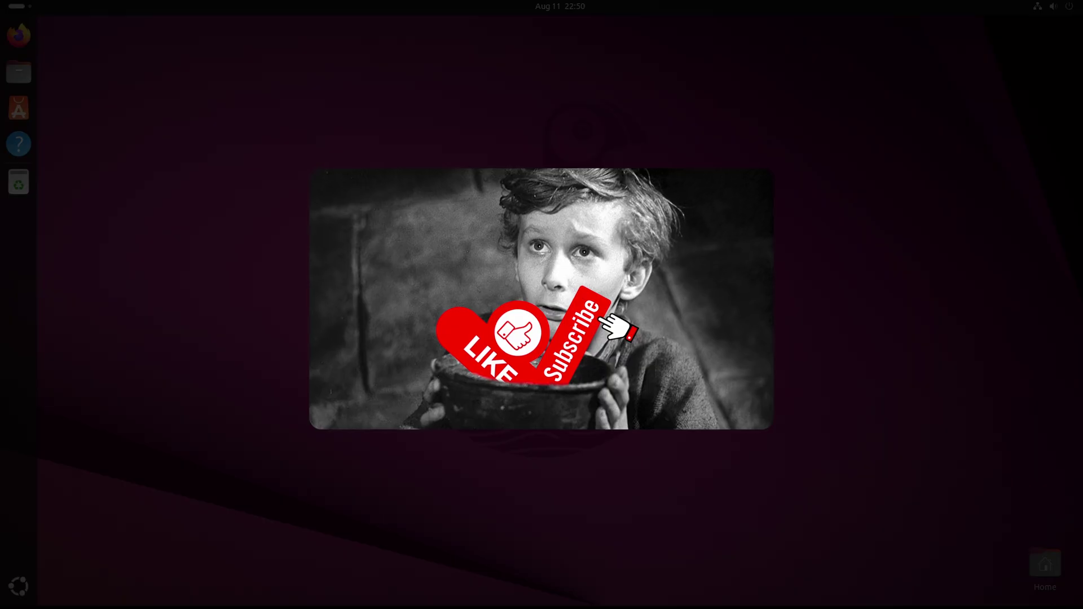
Confirm Power Off to shut down Ubuntu
click(610, 373)
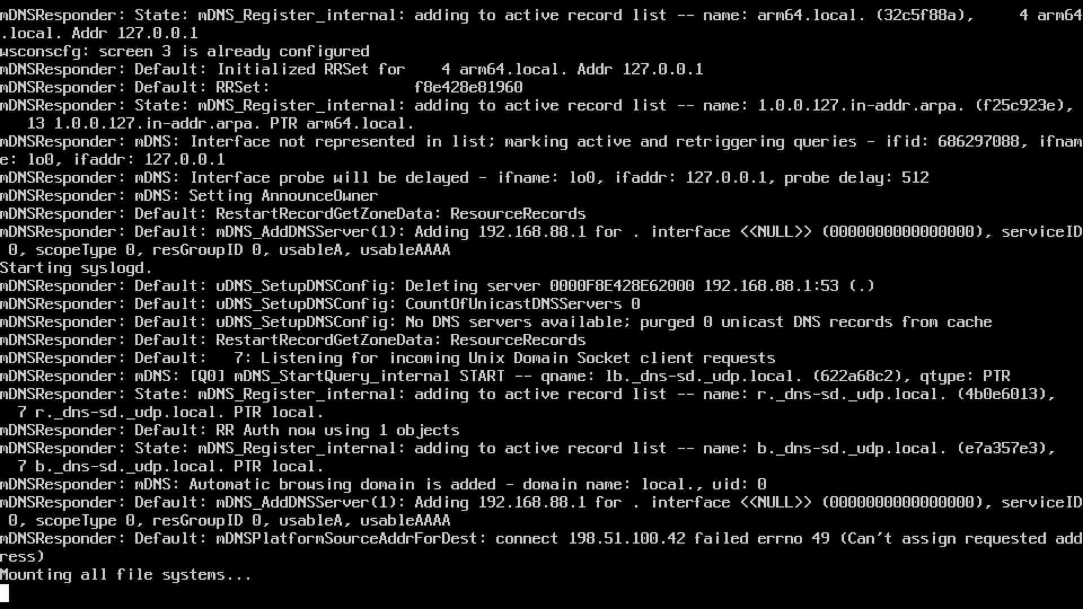
Log in as root and run ifconfig, showing rge0 active at 1000baseT full-duplex
text(root)
key(Return)
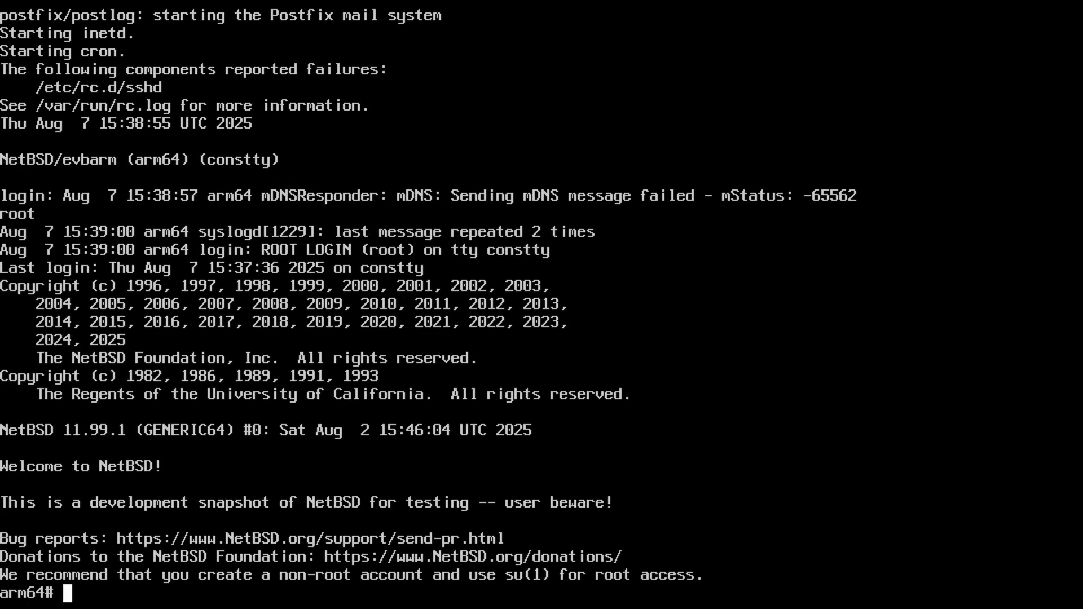
text(ifconfig)
key(Return)
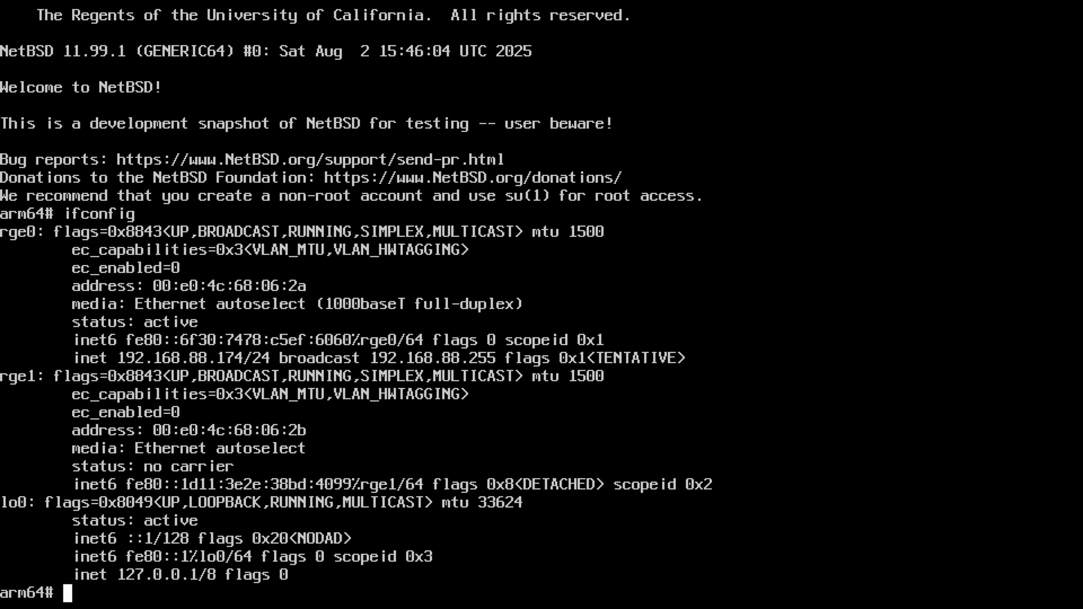